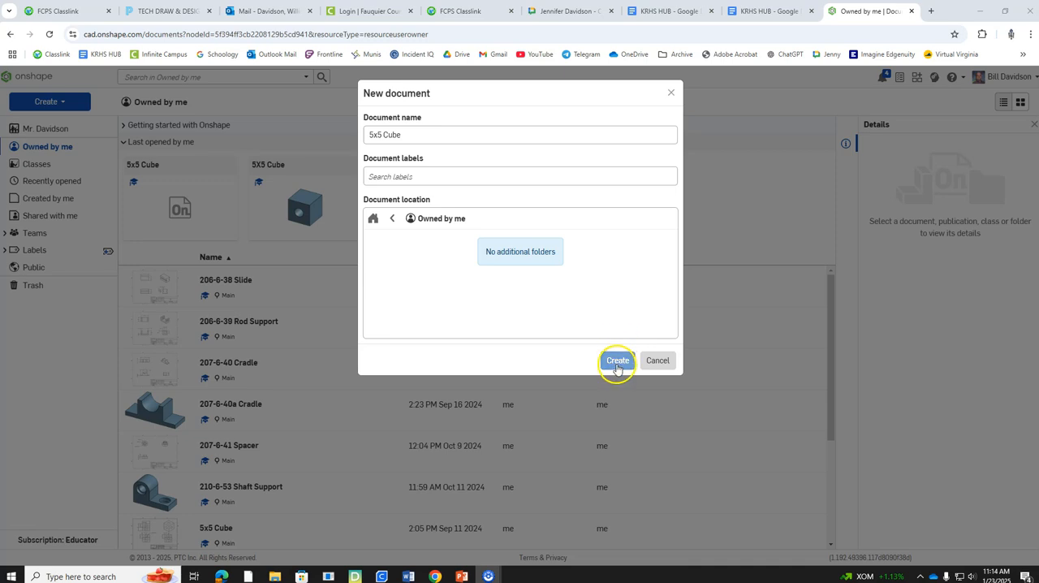
# Step: Create the new document named 5x5 Cube in Owned by me, without any labels
pyautogui.click(469, 174)
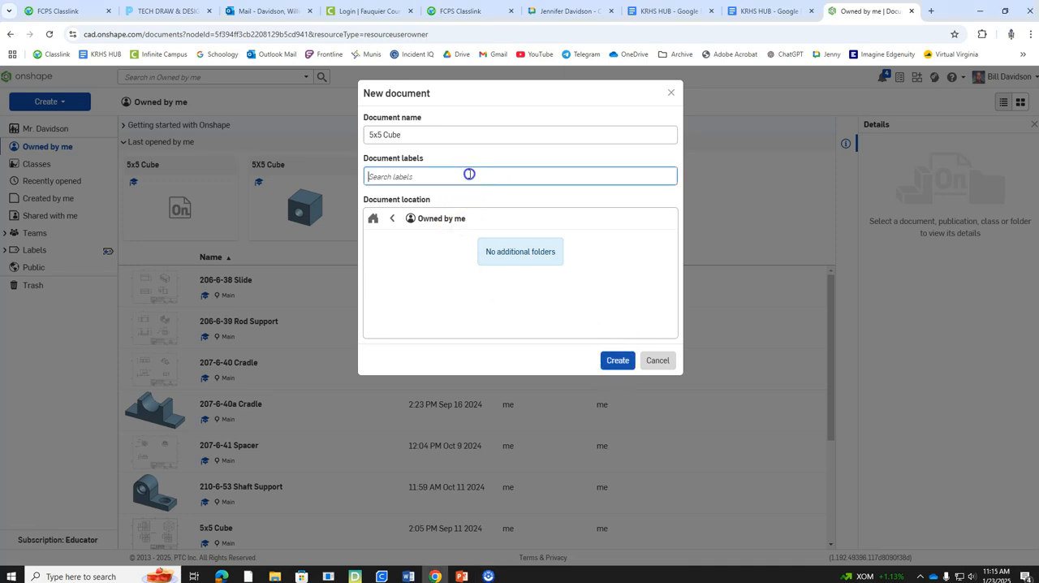
pyautogui.click(616, 379)
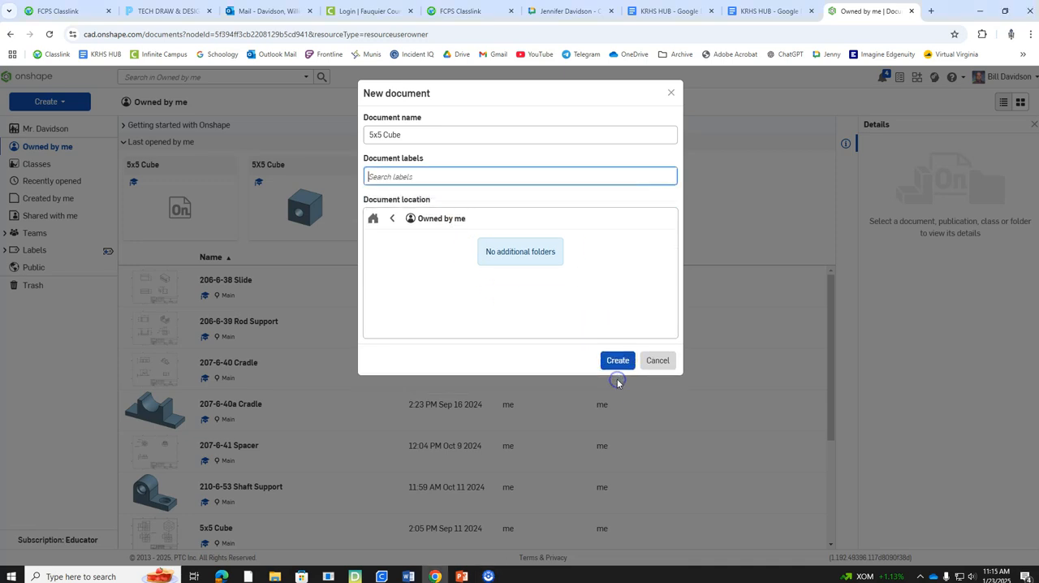
pyautogui.click(615, 360)
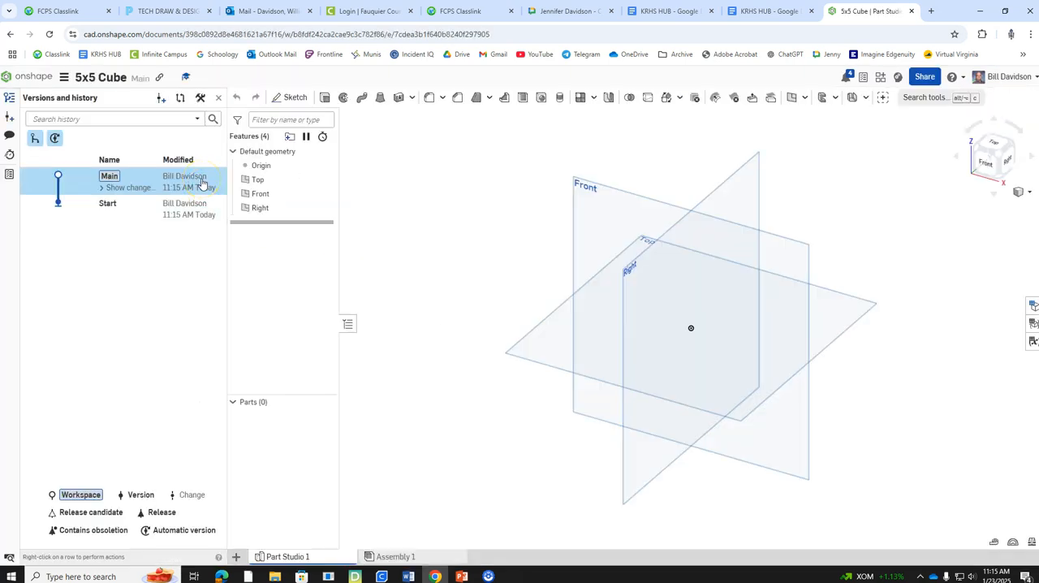
# Step: Look at the document's Assembly 1 and return to Part Studio 1
pyautogui.click(557, 197)
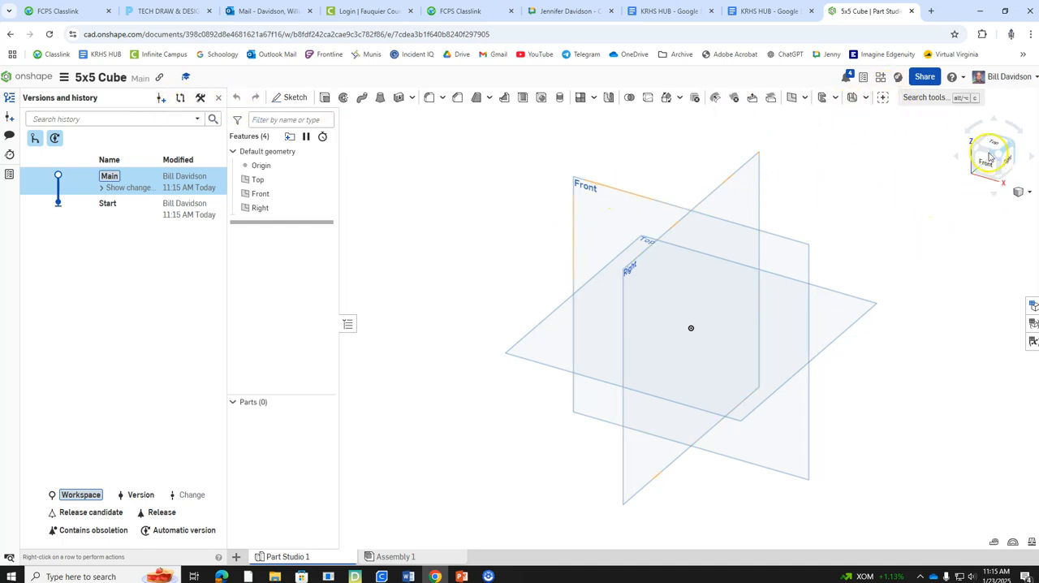
pyautogui.click(420, 557)
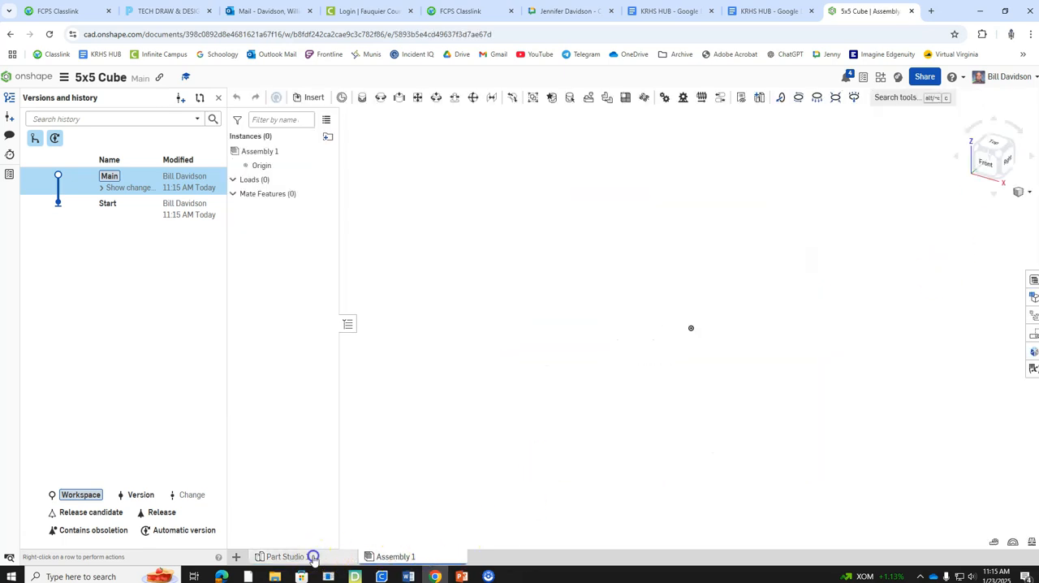
pyautogui.click(312, 556)
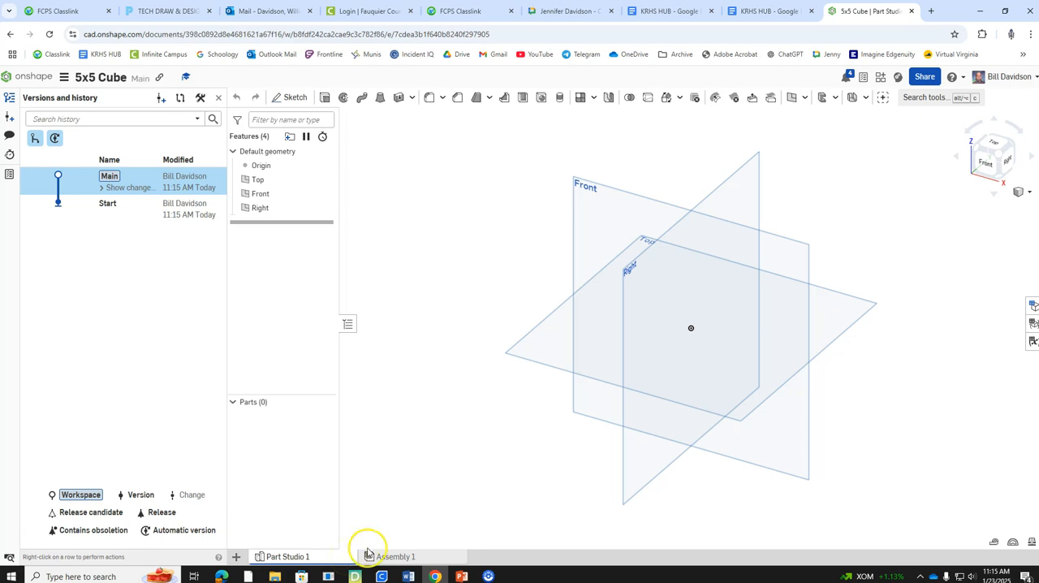
# Step: Start a new sketch on the Front plane and view it normal to the sketch plane
pyautogui.rightClick(610, 192)
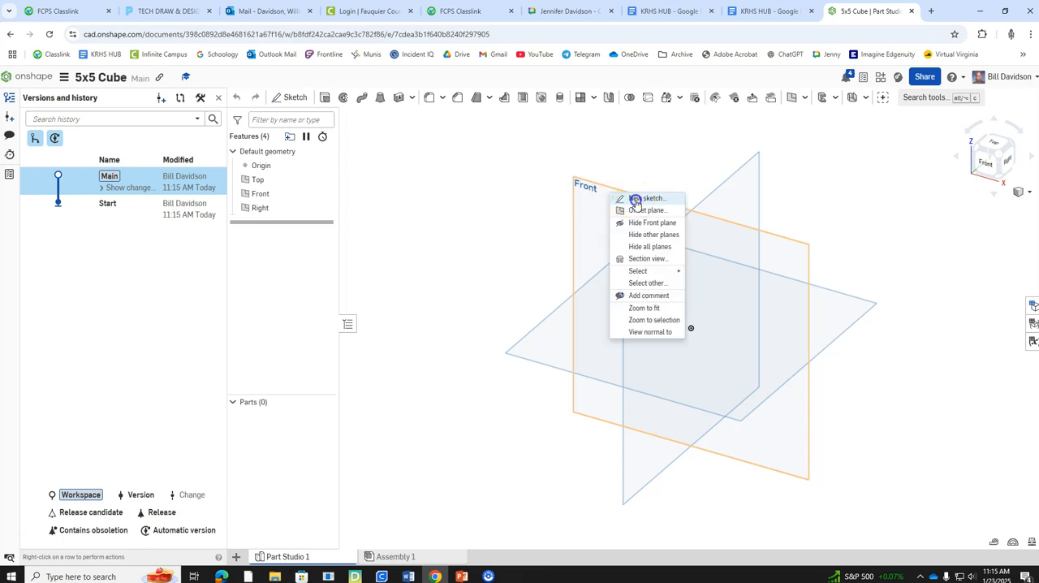
pyautogui.click(636, 199)
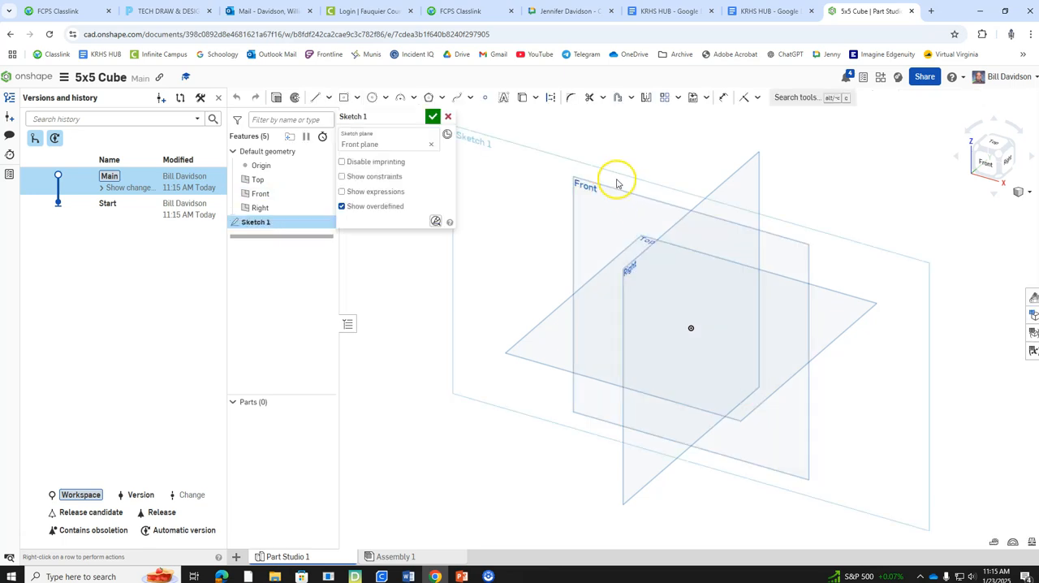
pyautogui.rightClick(618, 178)
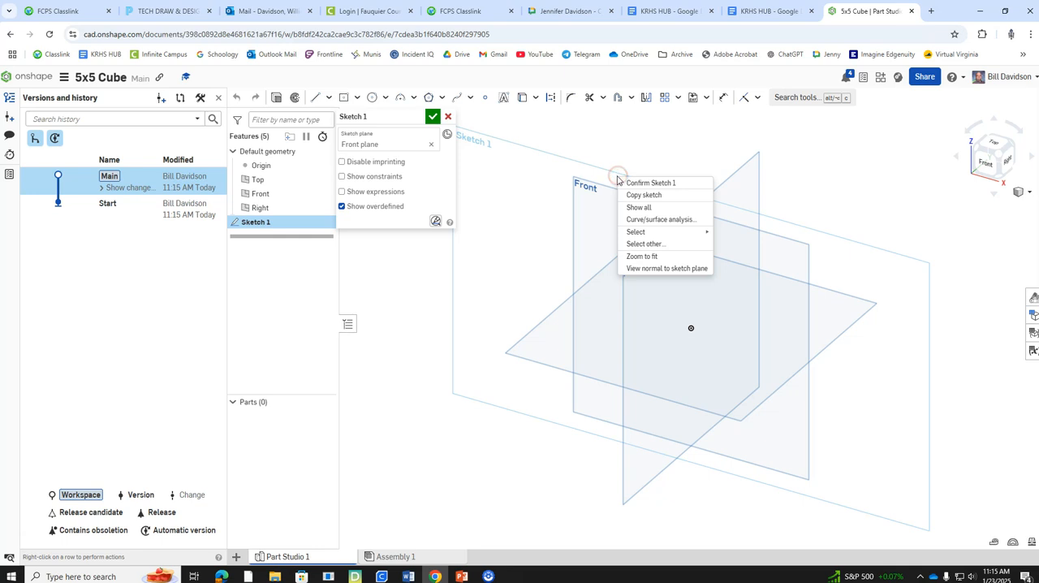
pyautogui.click(657, 269)
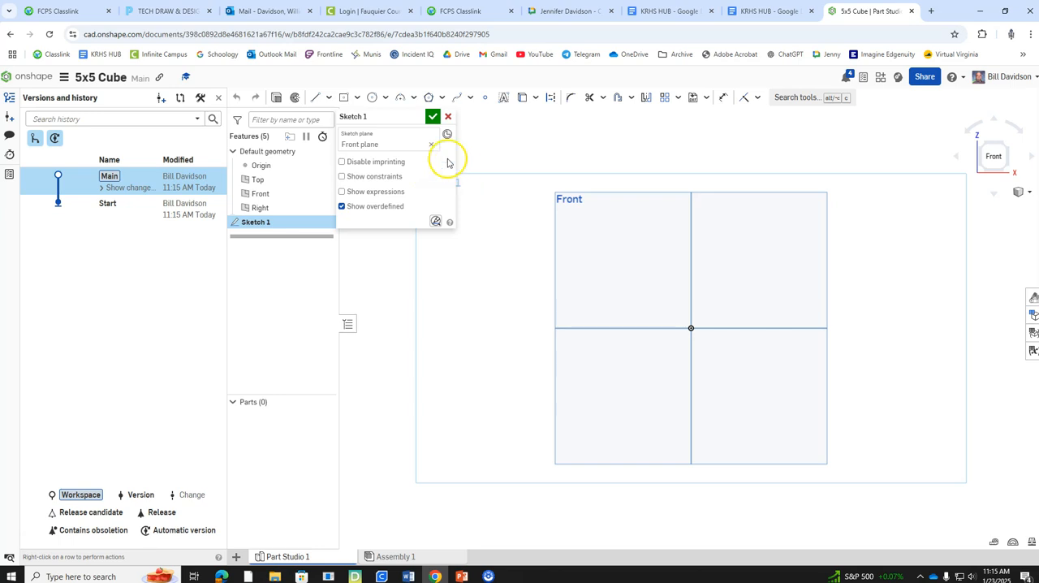
# Step: Sketch a center point rectangle about 7.08 in wide and 4.92 in high, centred on the origin
pyautogui.click(356, 99)
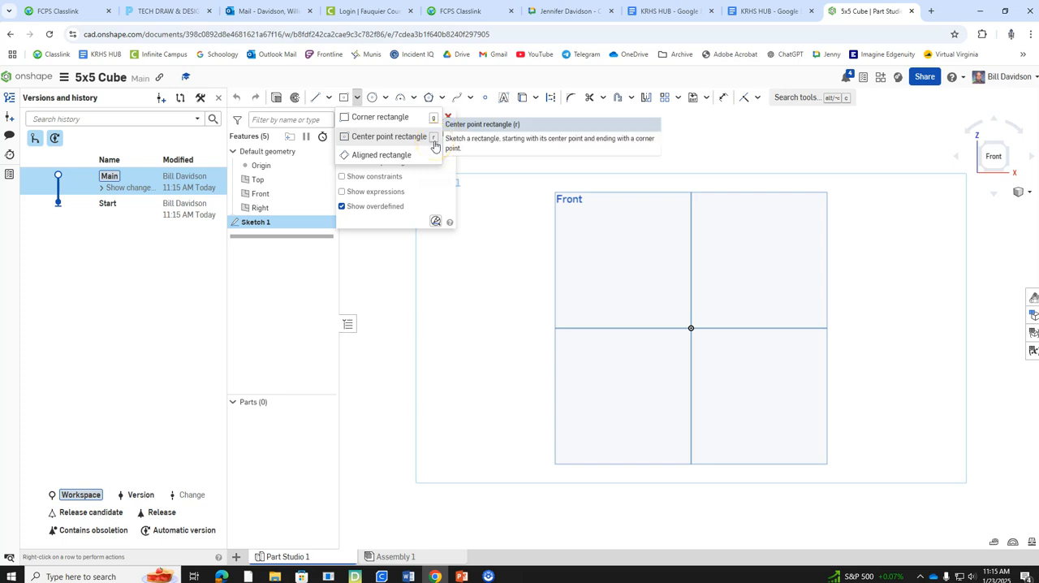
pyautogui.click(393, 138)
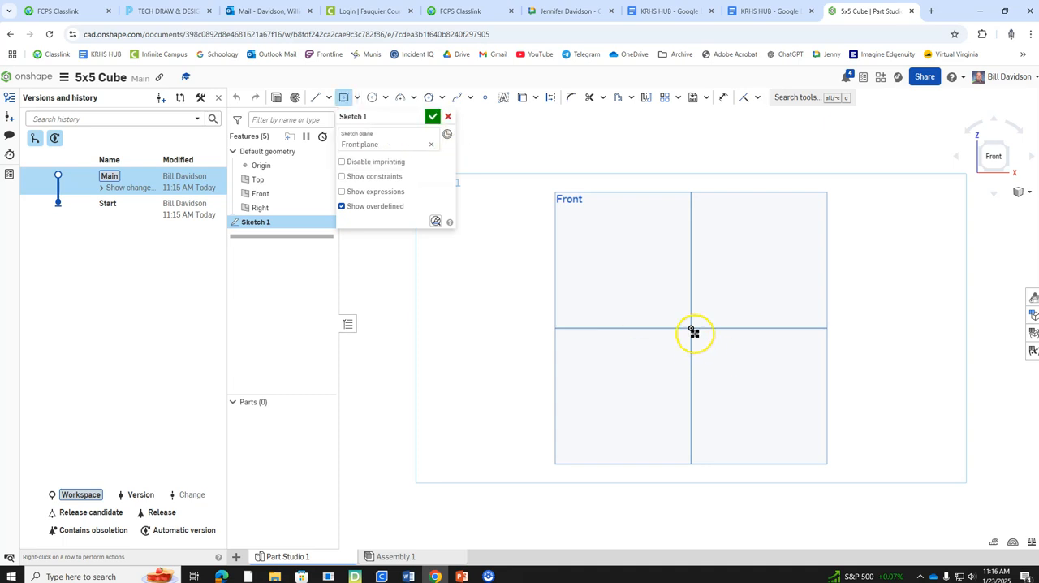
pyautogui.moveTo(689, 327); pyautogui.dragTo(850, 439)
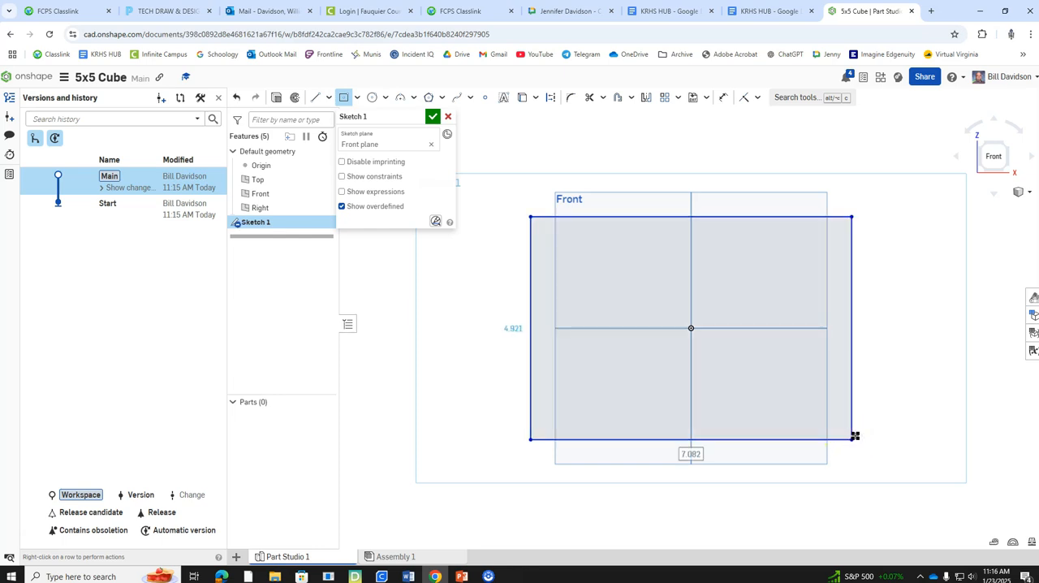
# Step: Set the rectangle's width to 5 in and dimension its vertical side at 5 in
pyautogui.write('5')
pyautogui.press('Return')
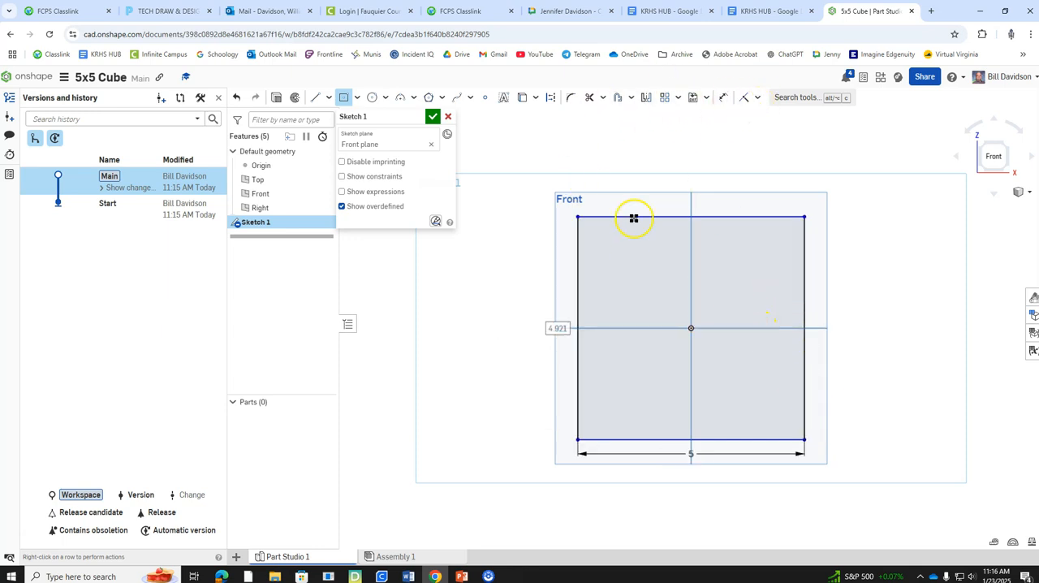
pyautogui.click(727, 98)
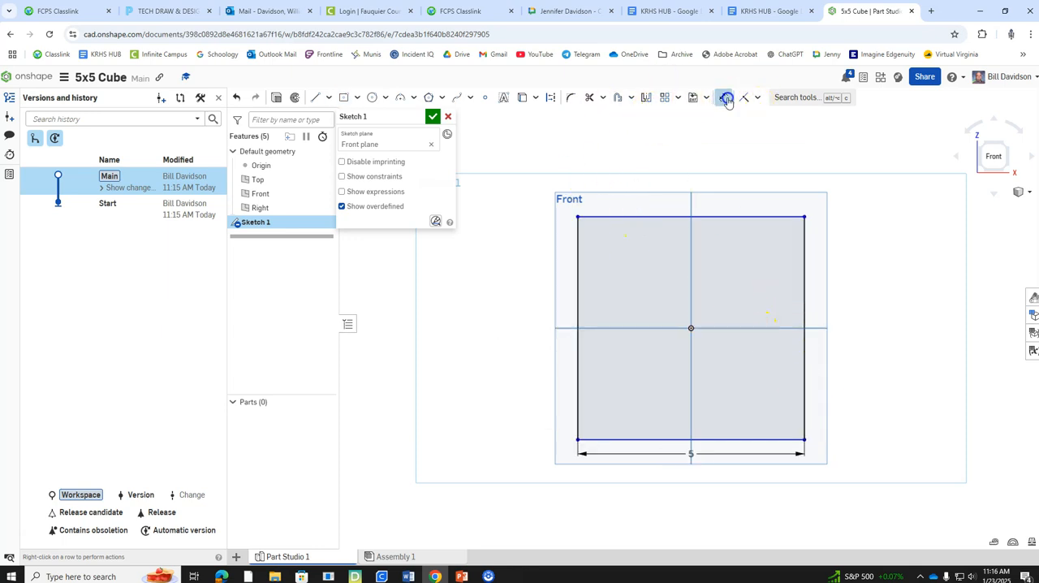
pyautogui.click(577, 281)
pyautogui.click(507, 309)
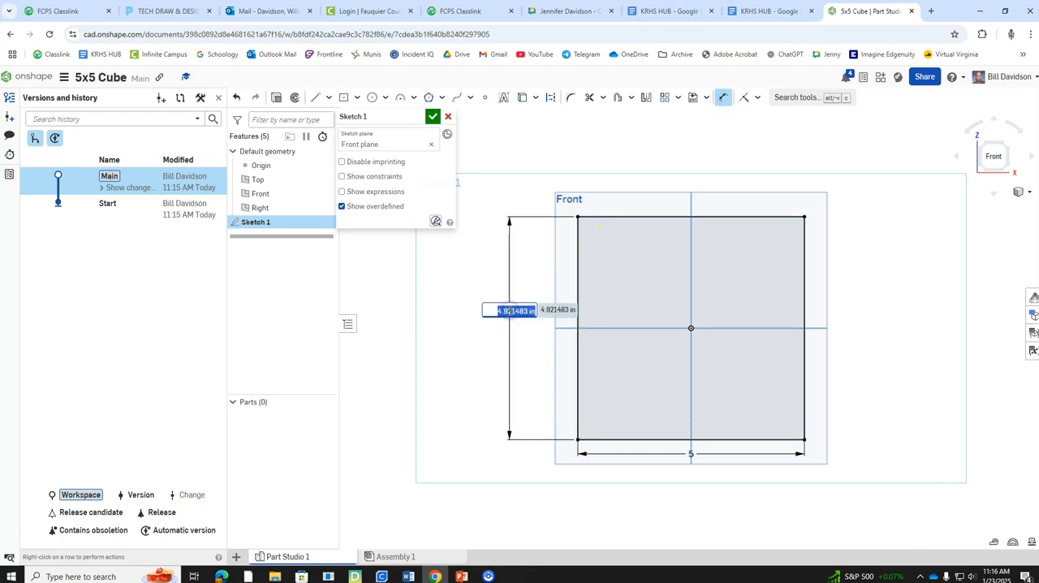
pyautogui.press('Return')
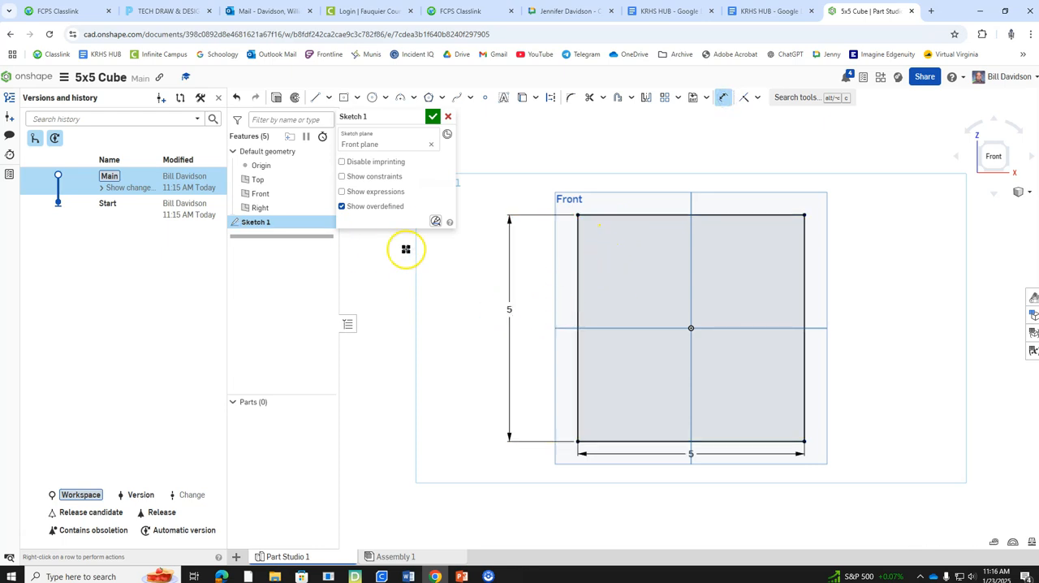
# Step: Undo the rectangle's height and width dimensions
pyautogui.click(237, 99)
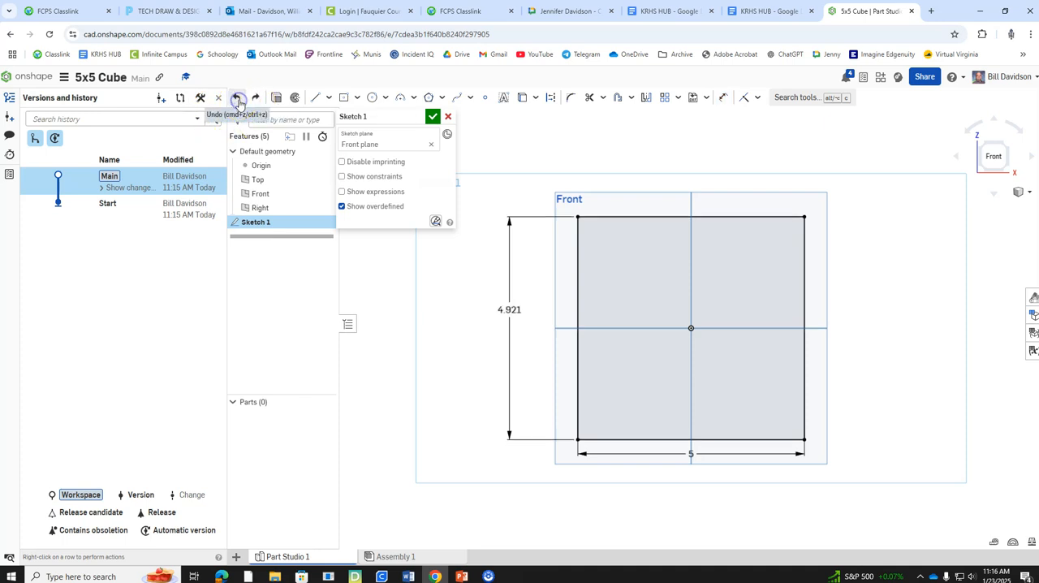
pyautogui.click(238, 99)
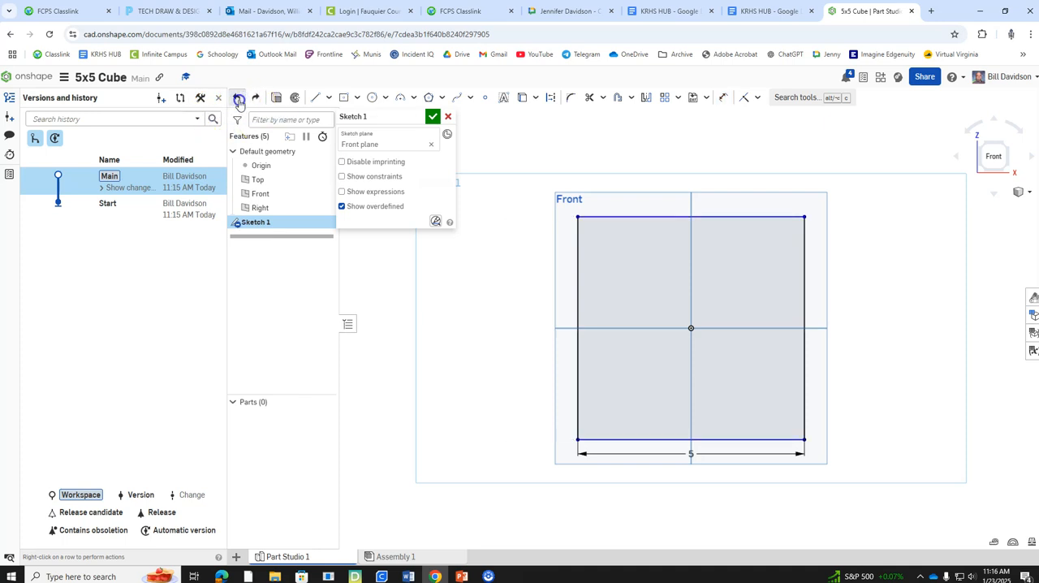
pyautogui.click(238, 99)
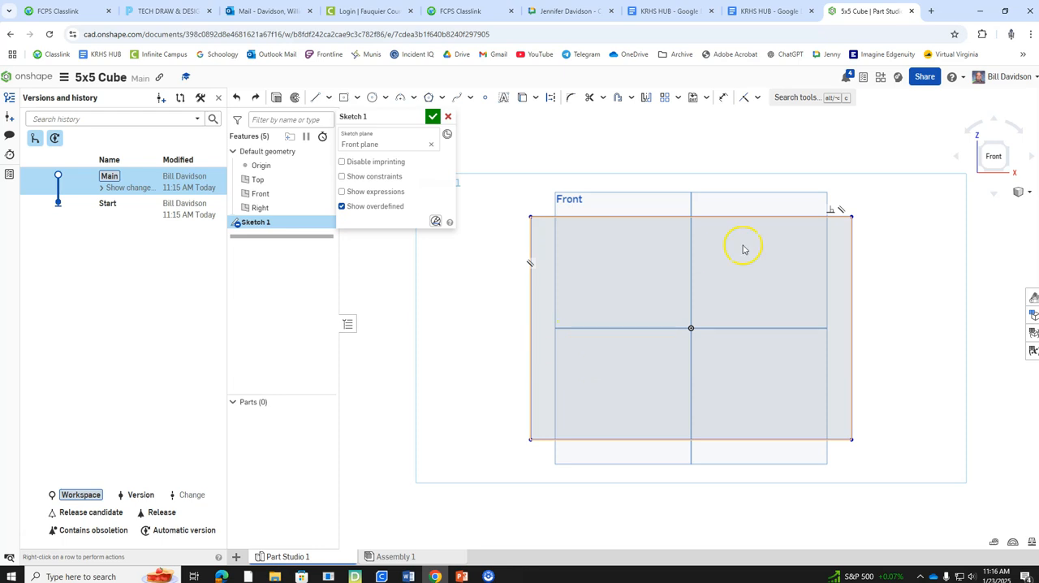
# Step: Dimension the rectangle's left vertical edge at 5 in
pyautogui.click(722, 96)
pyautogui.click(531, 299)
pyautogui.click(487, 320)
pyautogui.write('5')
pyautogui.press('Return')
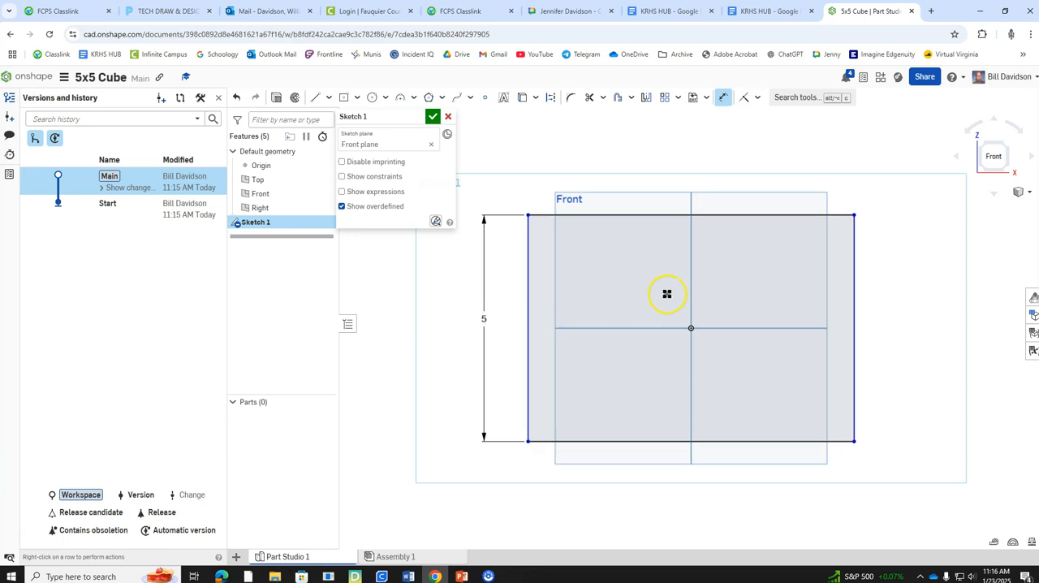
# Step: Apply an Equal constraint between the rectangle's left and top edges, and accept the sketch
pyautogui.click(758, 98)
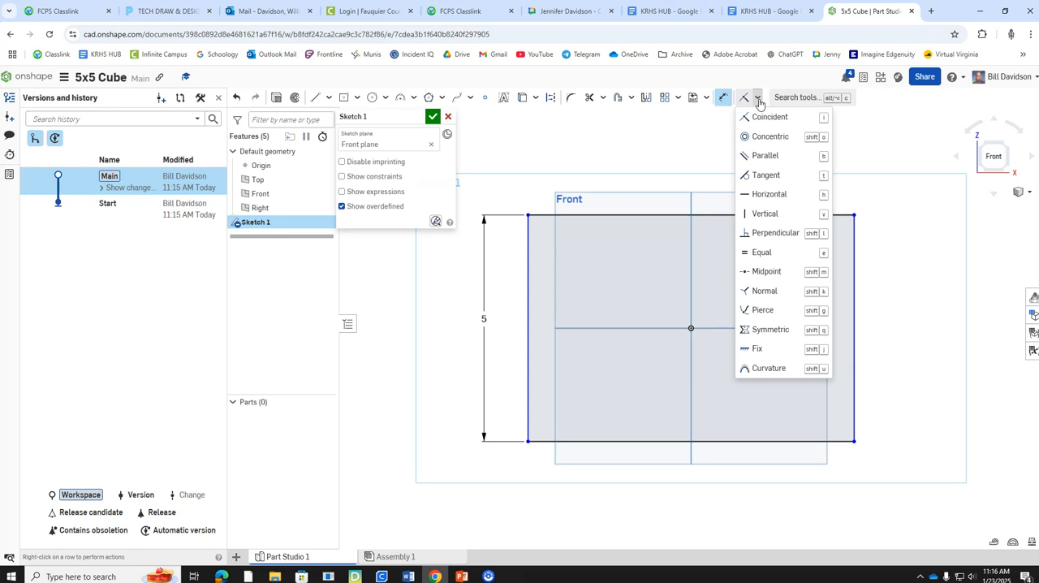
pyautogui.click(771, 252)
pyautogui.click(528, 263)
pyautogui.click(568, 216)
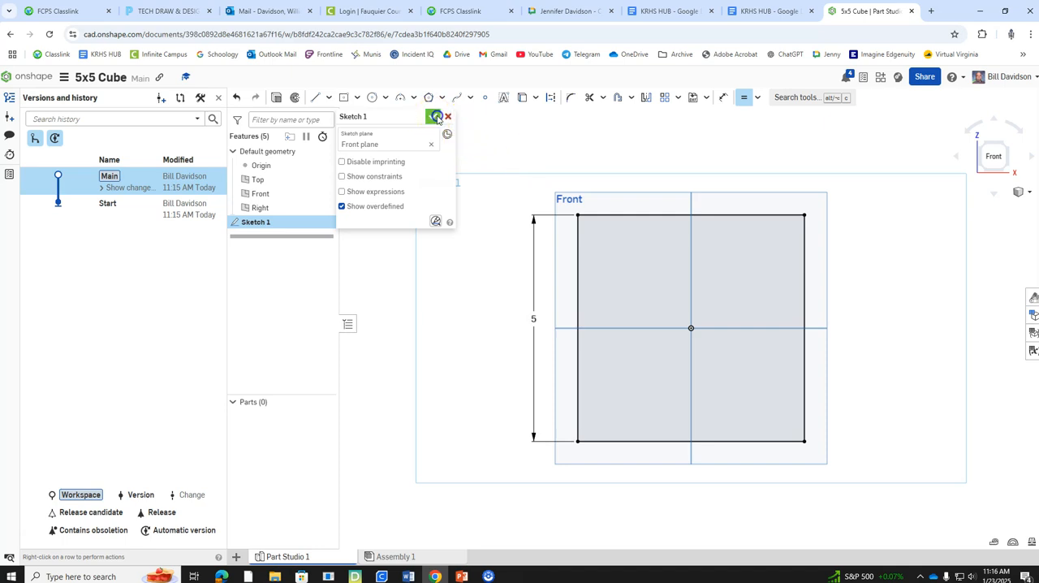
pyautogui.click(437, 118)
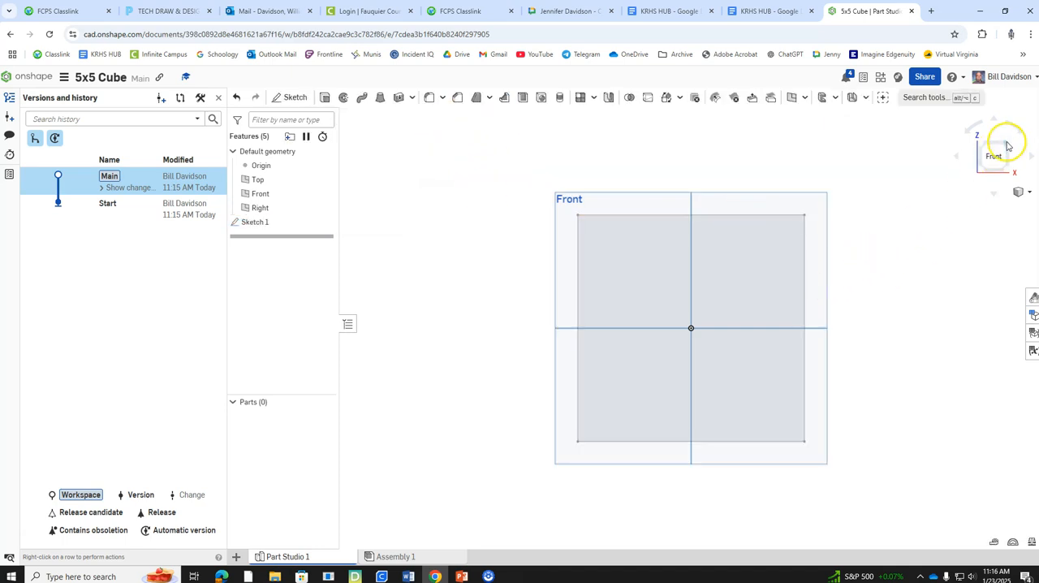
# Step: Try to extrude the square sketch as a new solid, Symmetric with a depth of 5 in
pyautogui.click(1008, 147)
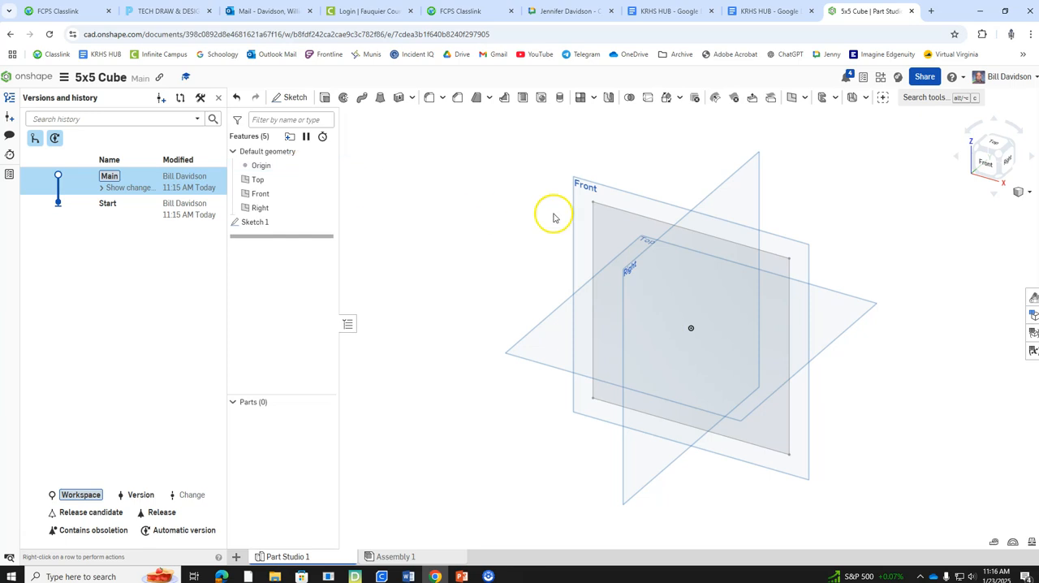
pyautogui.click(325, 99)
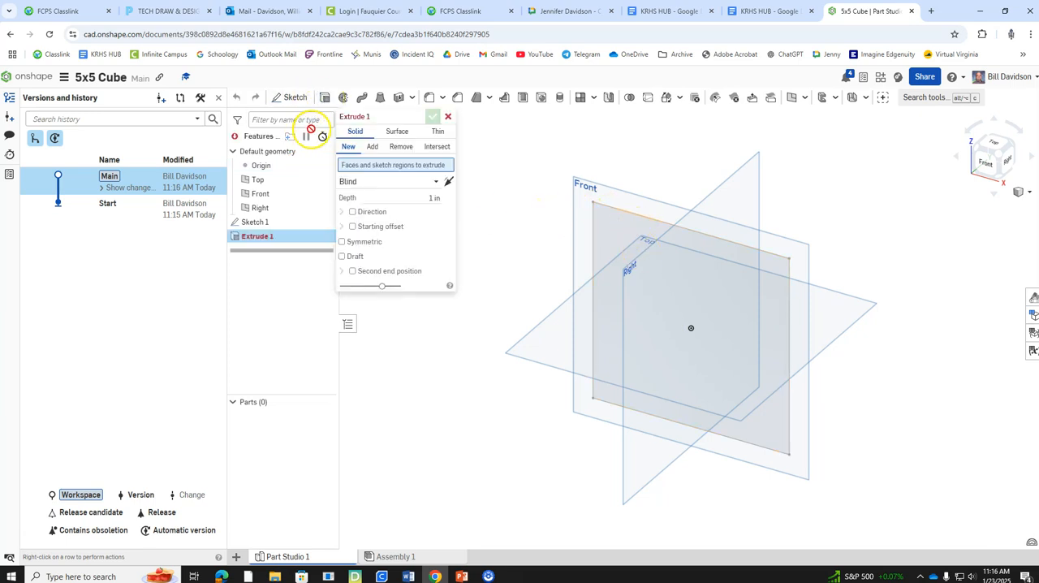
pyautogui.click(254, 227)
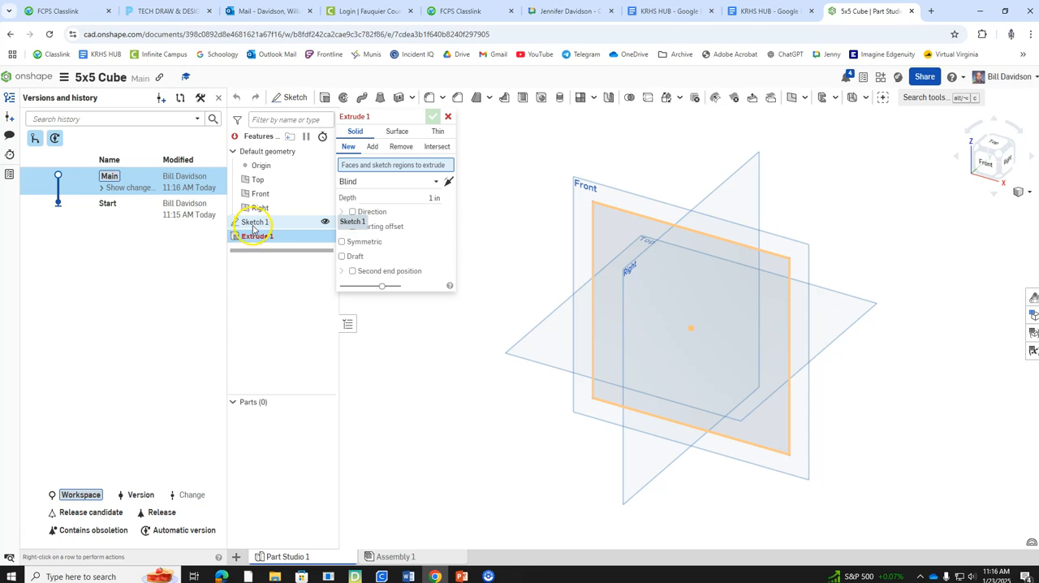
pyautogui.click(343, 242)
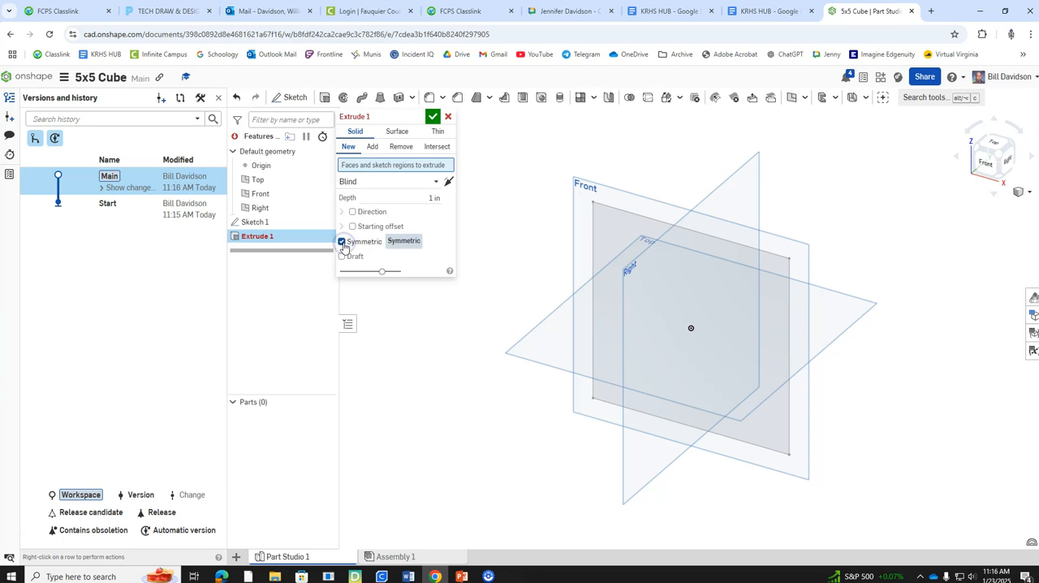
pyautogui.click(431, 199)
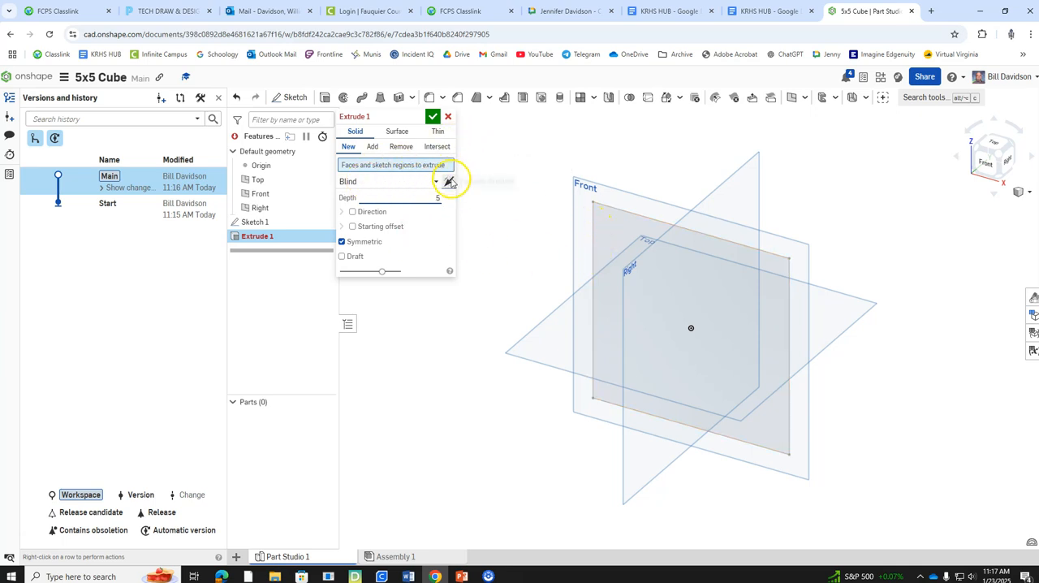
pyautogui.click(432, 118)
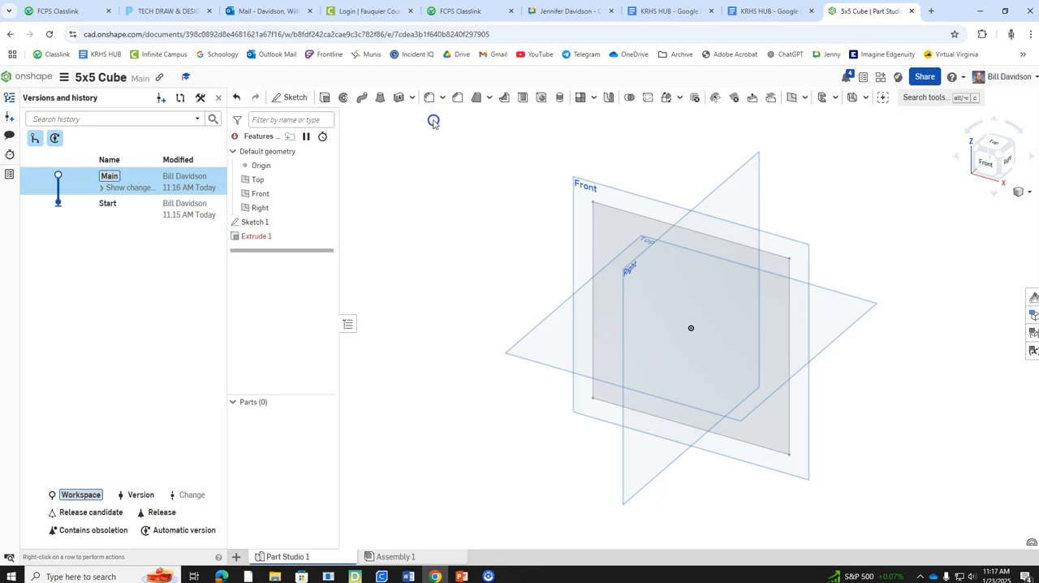
# Step: Extrude the square sketch region as a new solid, Blind and Symmetric, with a depth of 5 in, and accept it
pyautogui.rightClick(633, 224)
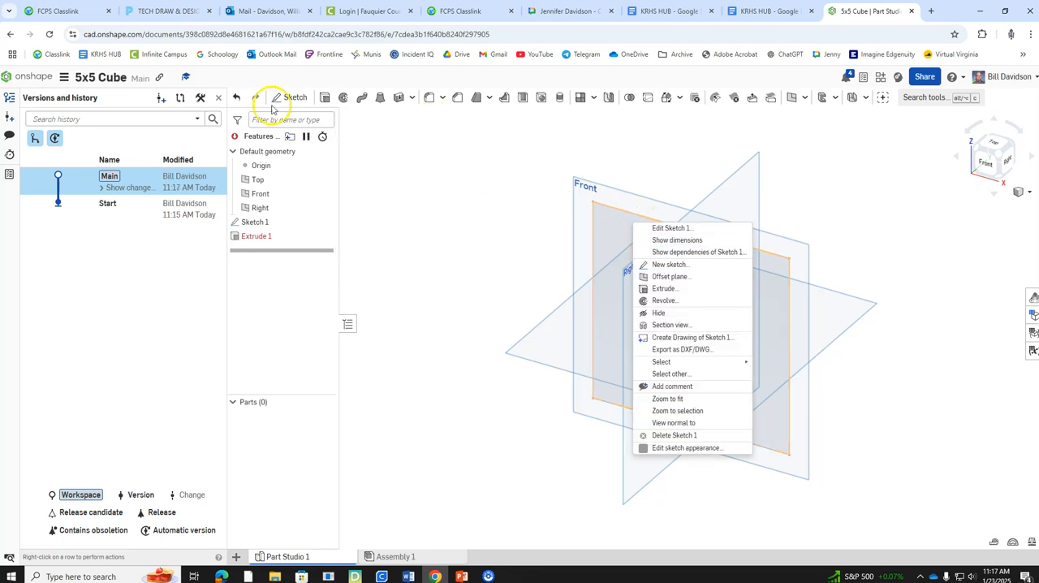
pyautogui.click(326, 98)
pyautogui.click(327, 98)
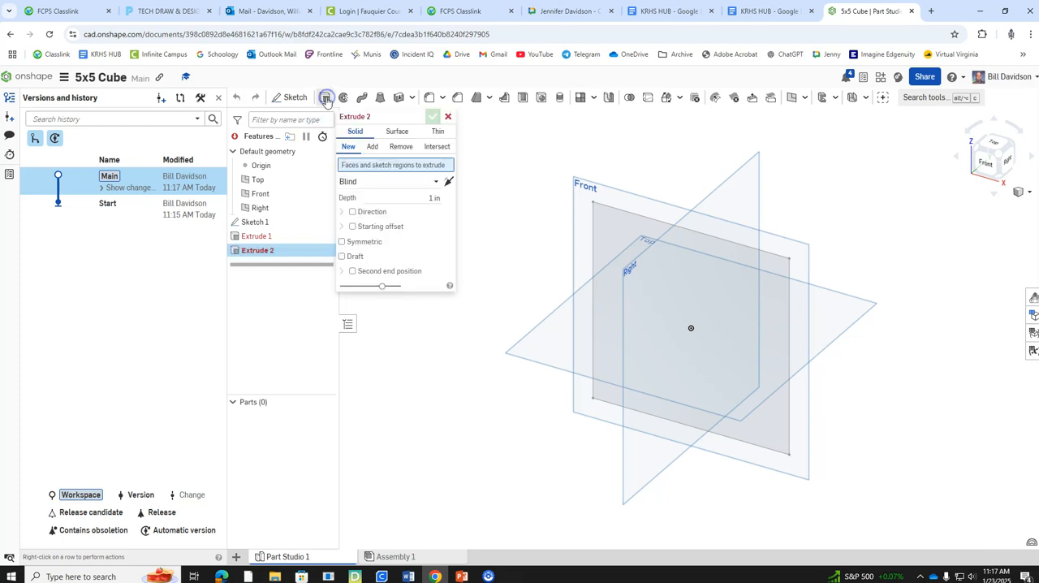
pyautogui.click(420, 197)
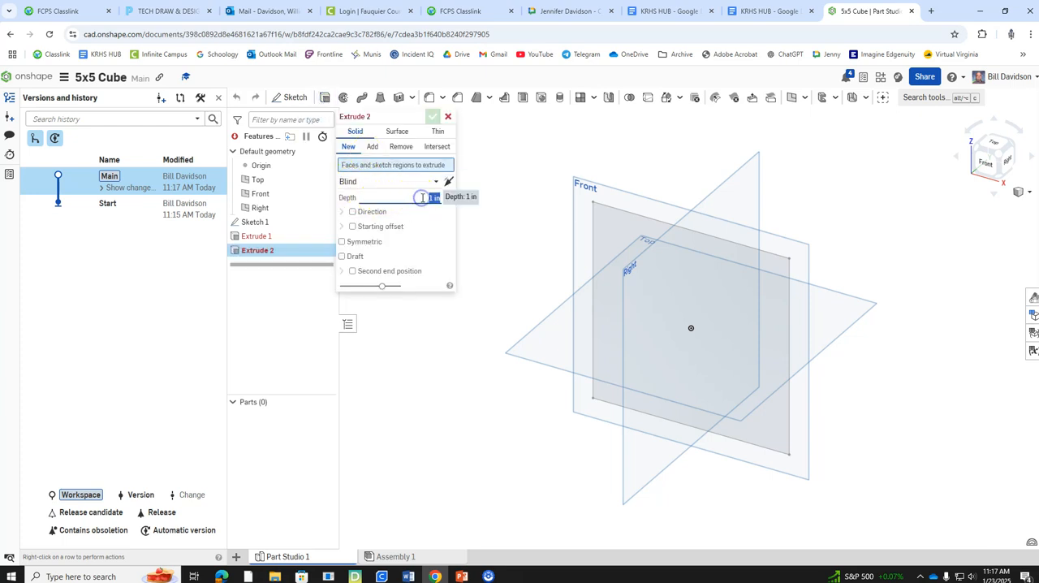
pyautogui.write('5')
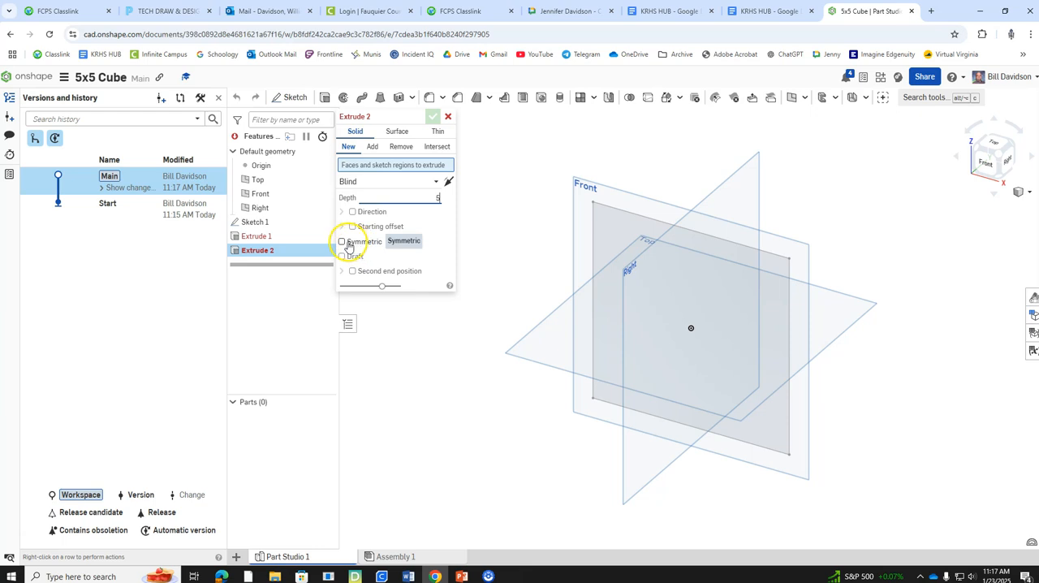
pyautogui.click(341, 242)
pyautogui.click(357, 181)
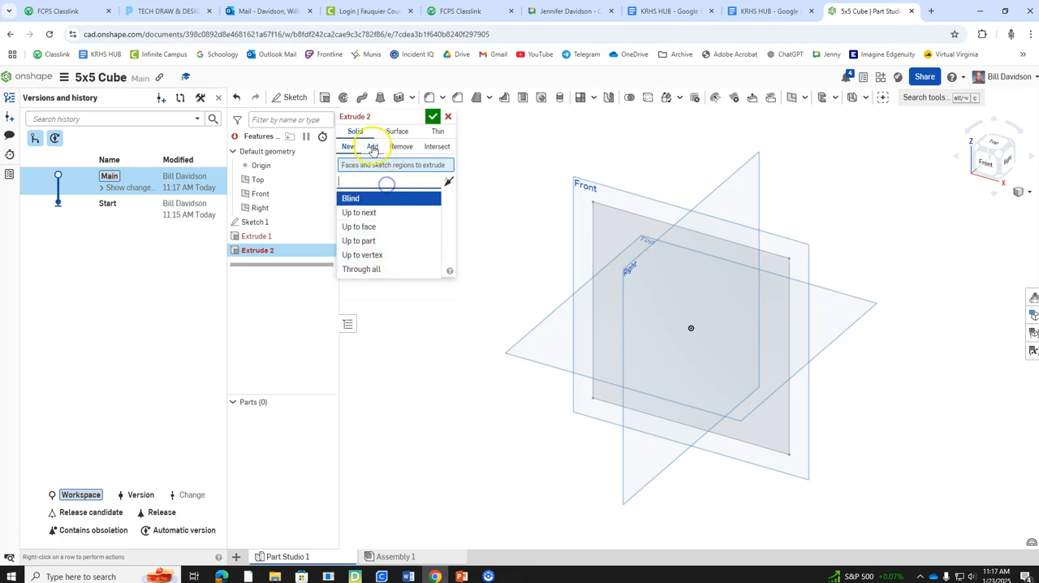
pyautogui.click(385, 118)
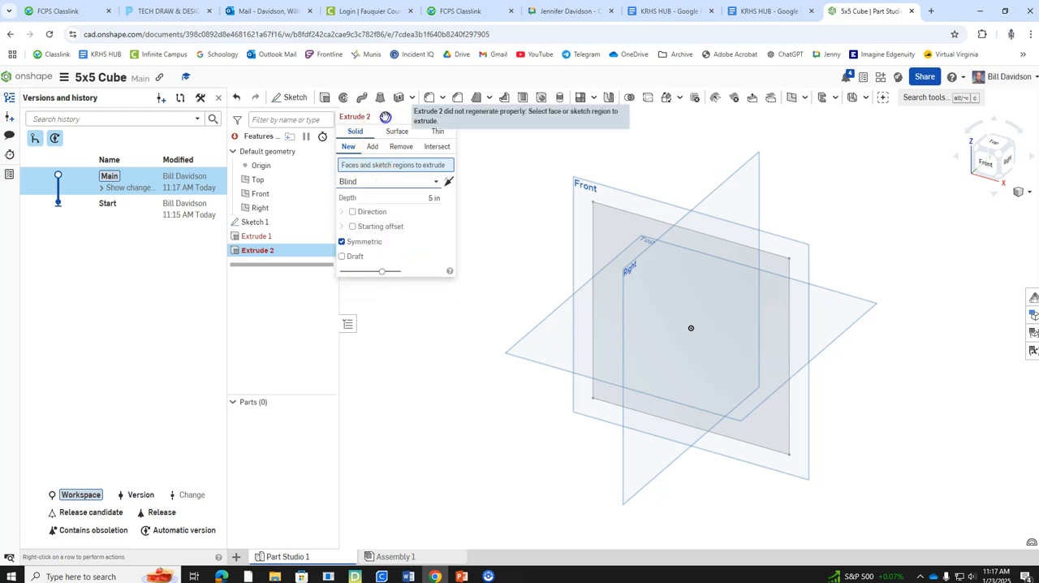
pyautogui.click(352, 211)
pyautogui.click(352, 211)
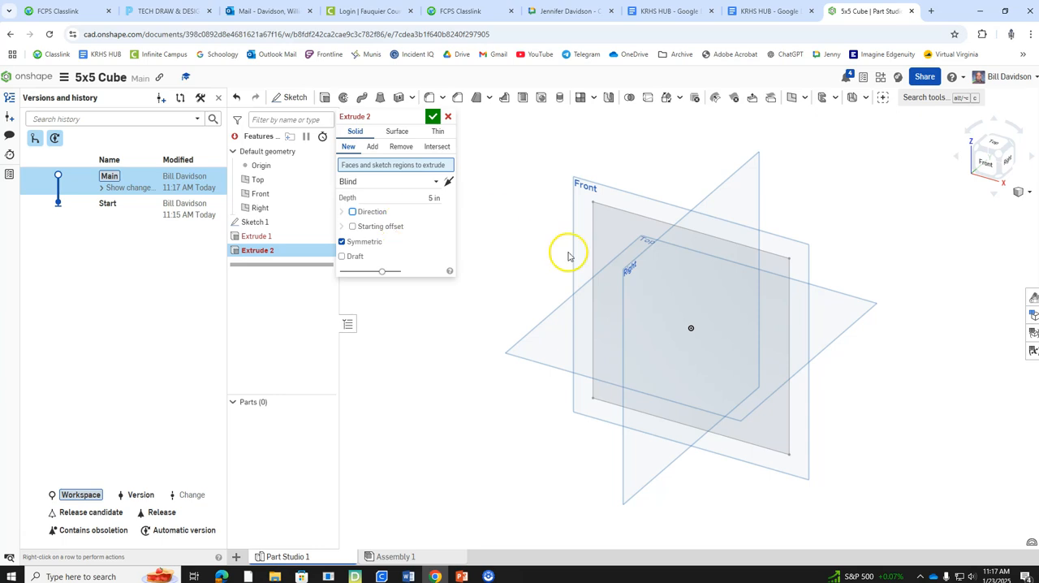
pyautogui.click(611, 215)
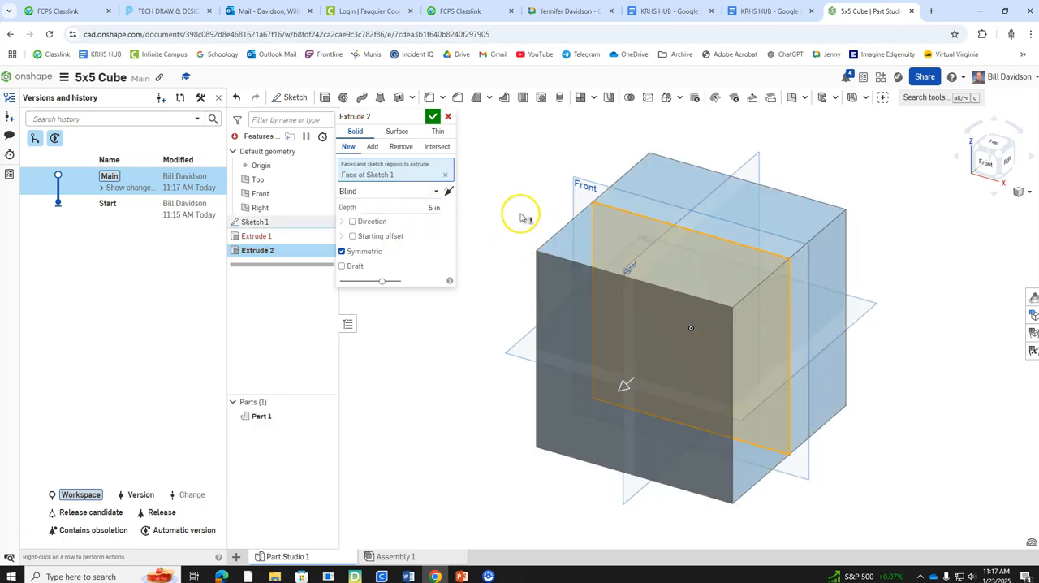
pyautogui.click(432, 118)
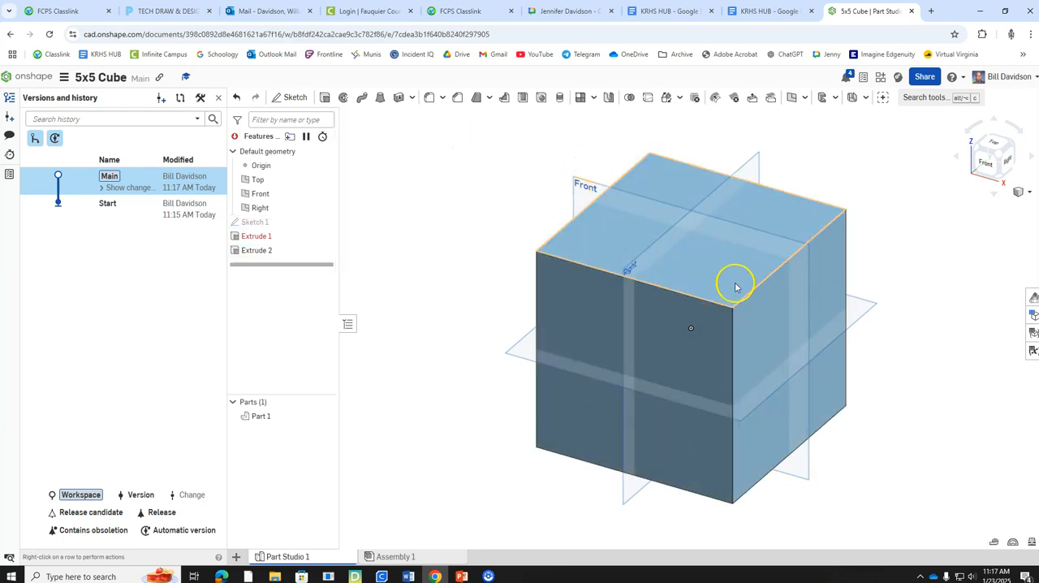
# Step: Sketch a 2 in diameter center point circle at the middle of the cube's front face, and accept the sketch
pyautogui.rightClick(603, 347)
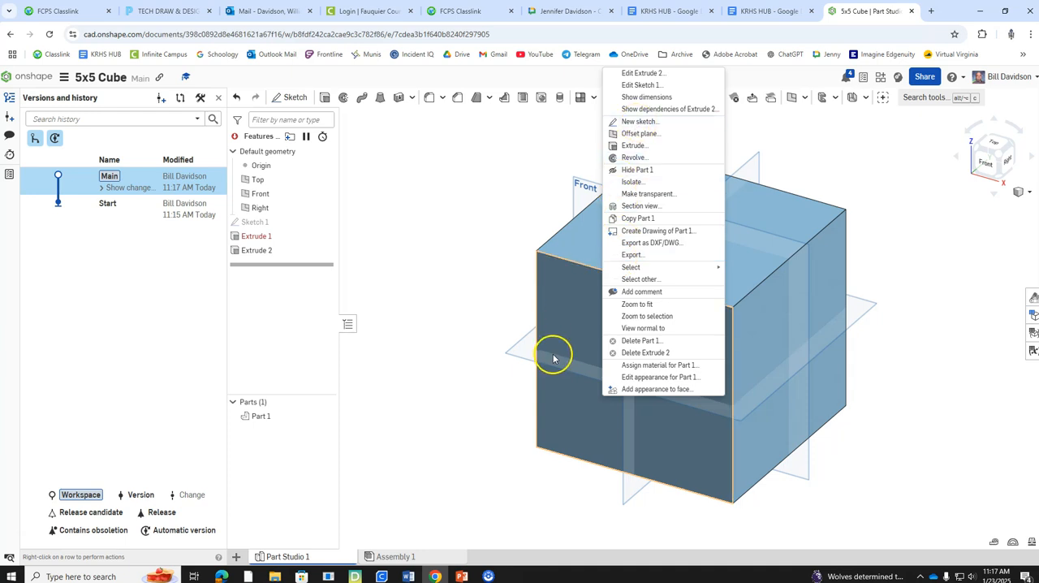
pyautogui.click(669, 121)
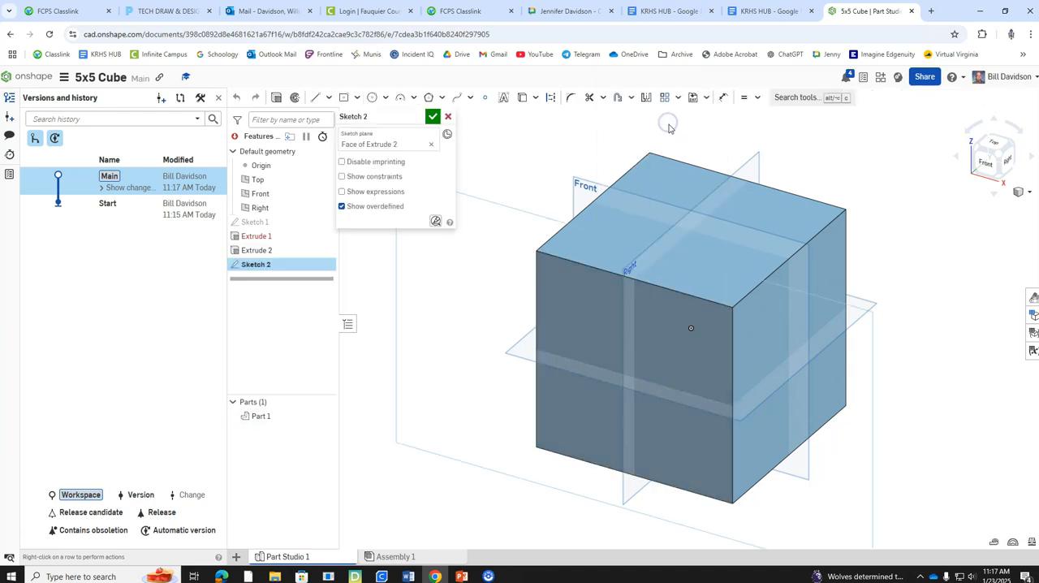
pyautogui.rightClick(513, 216)
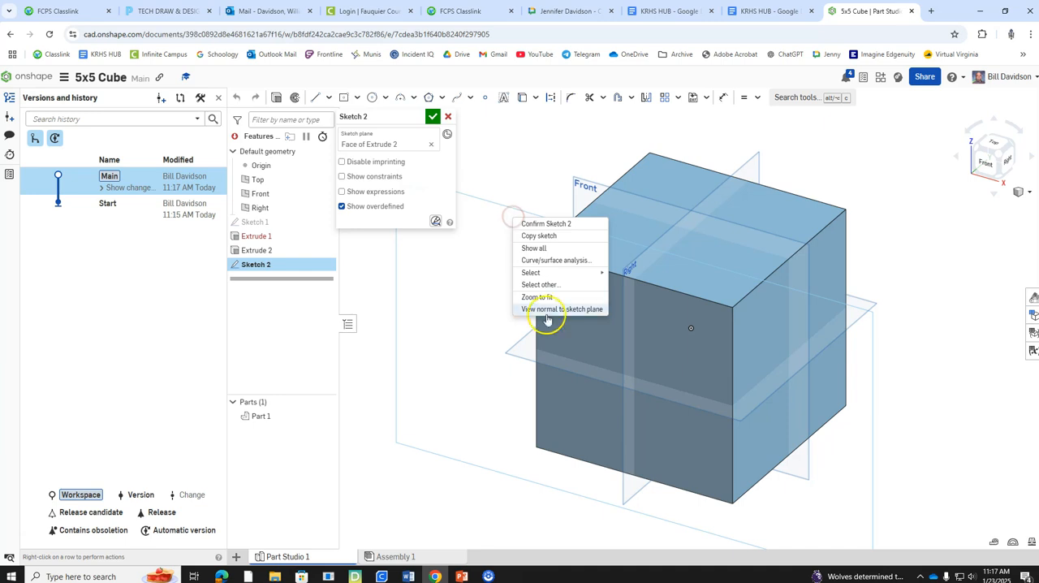
pyautogui.click(546, 311)
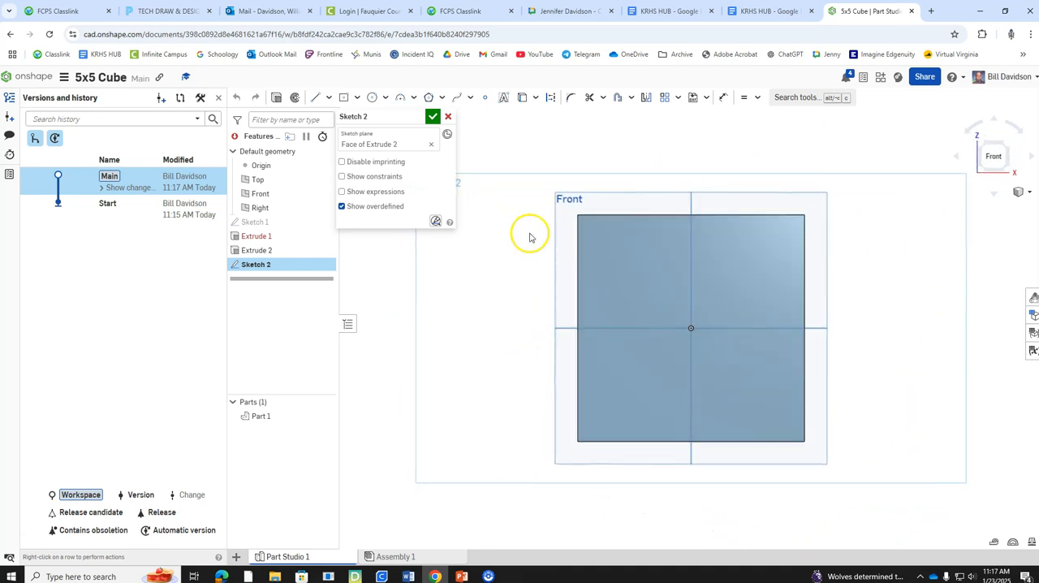
pyautogui.click(384, 99)
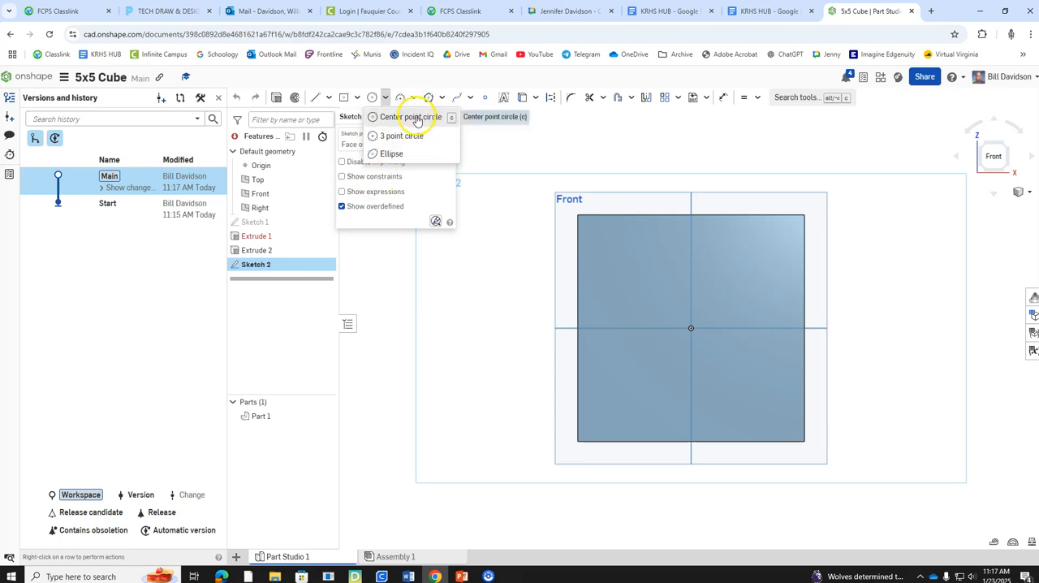
pyautogui.click(416, 119)
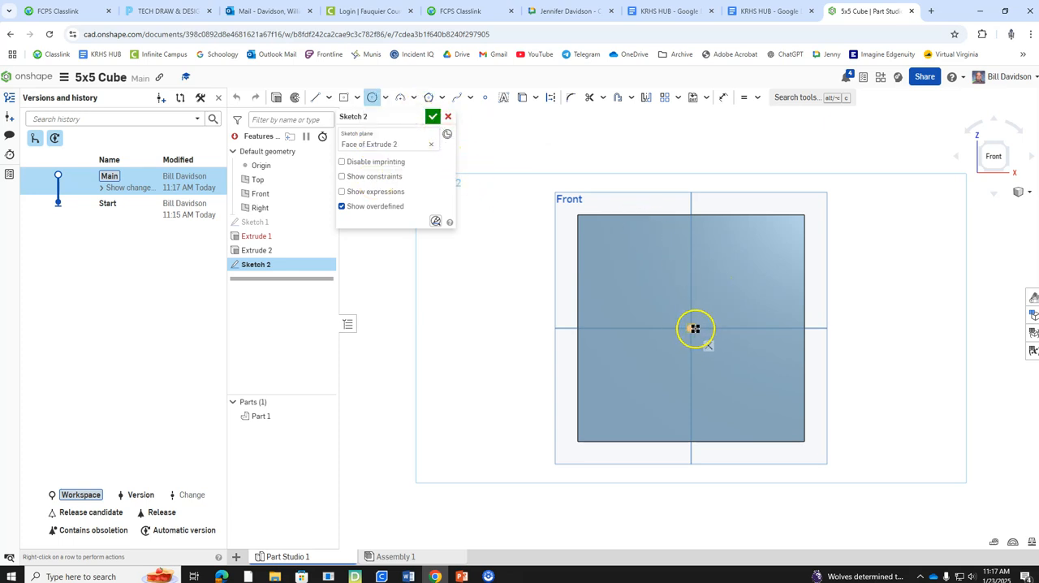
pyautogui.click(690, 328)
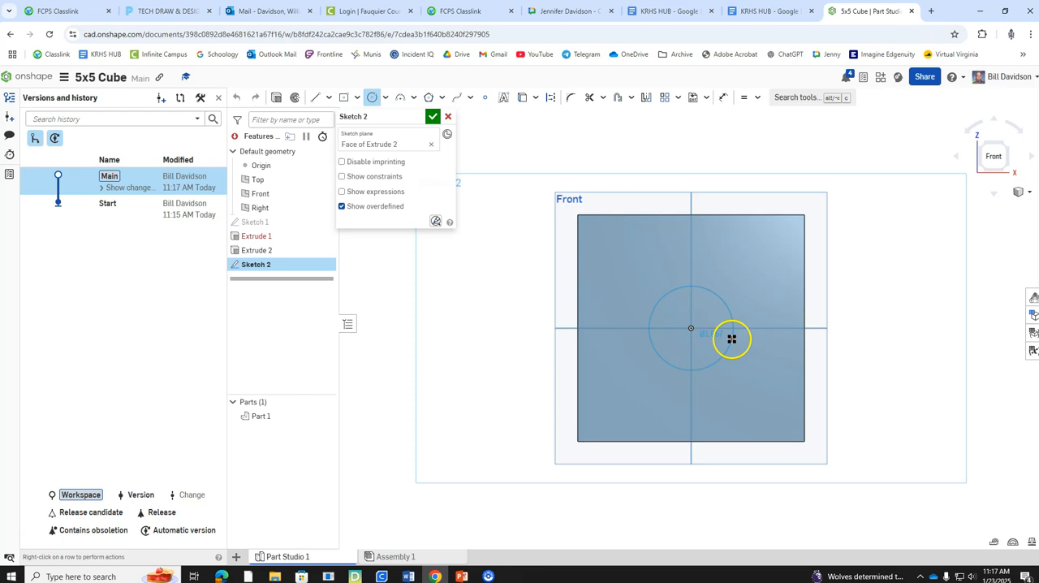
pyautogui.click(741, 352)
pyautogui.write('2')
pyautogui.press('Return')
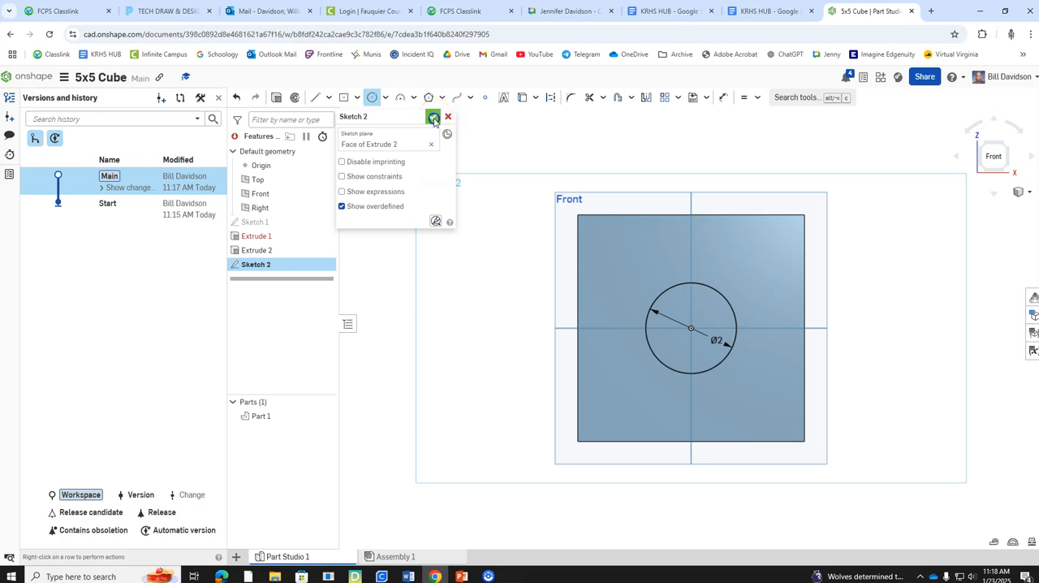
pyautogui.click(433, 119)
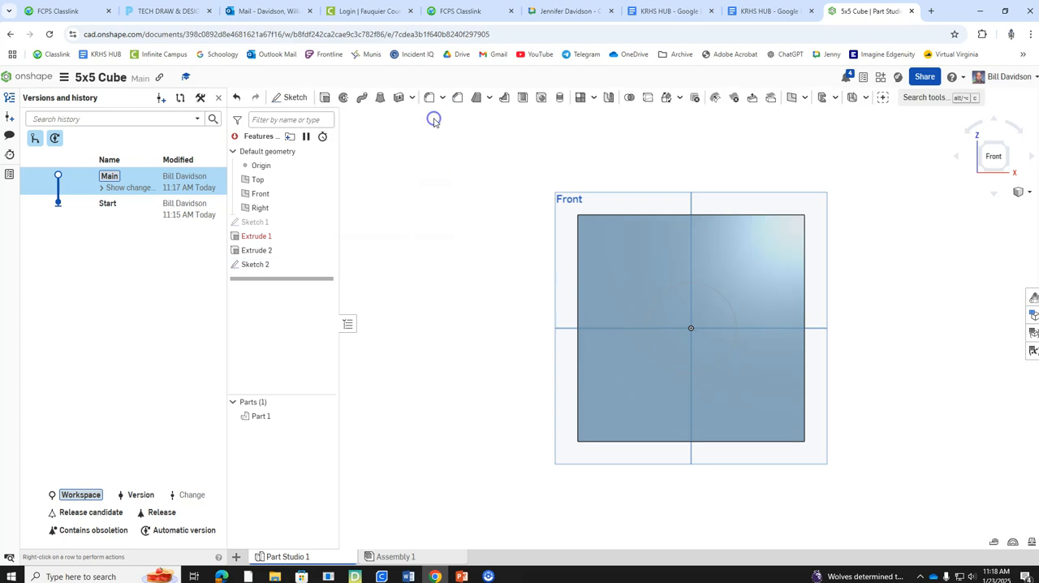
# Step: Cut the front face's circle through the cube with a Remove extrude, Through all, direction flipped into the part
pyautogui.click(1006, 152)
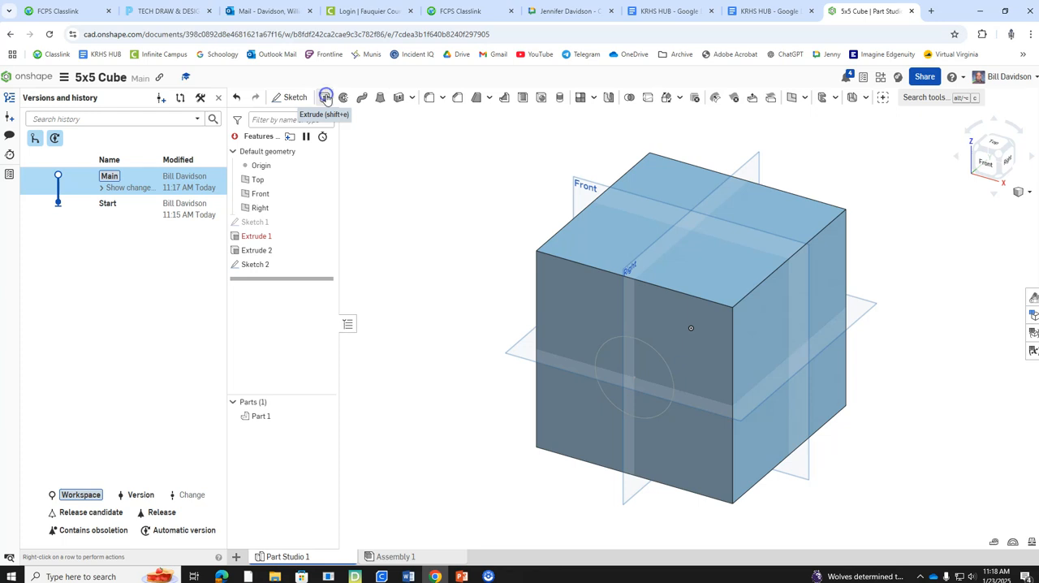
pyautogui.click(326, 97)
pyautogui.click(614, 373)
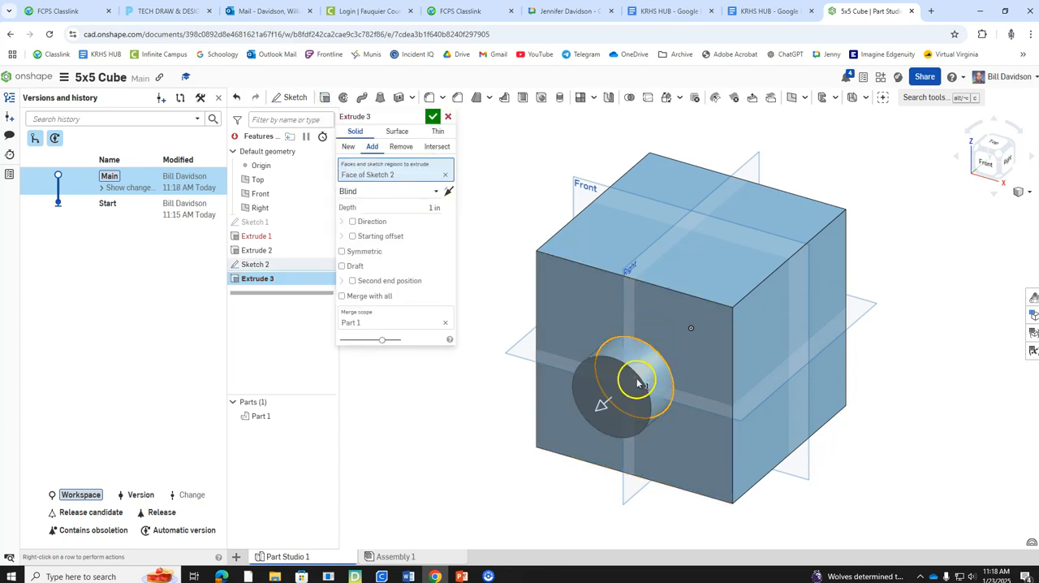
pyautogui.click(438, 193)
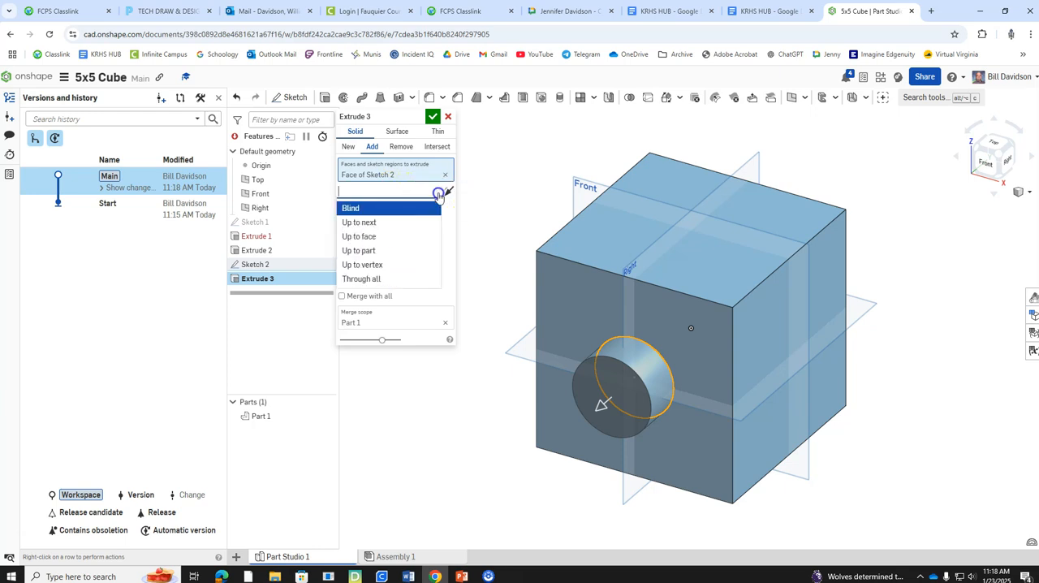
pyautogui.click(380, 279)
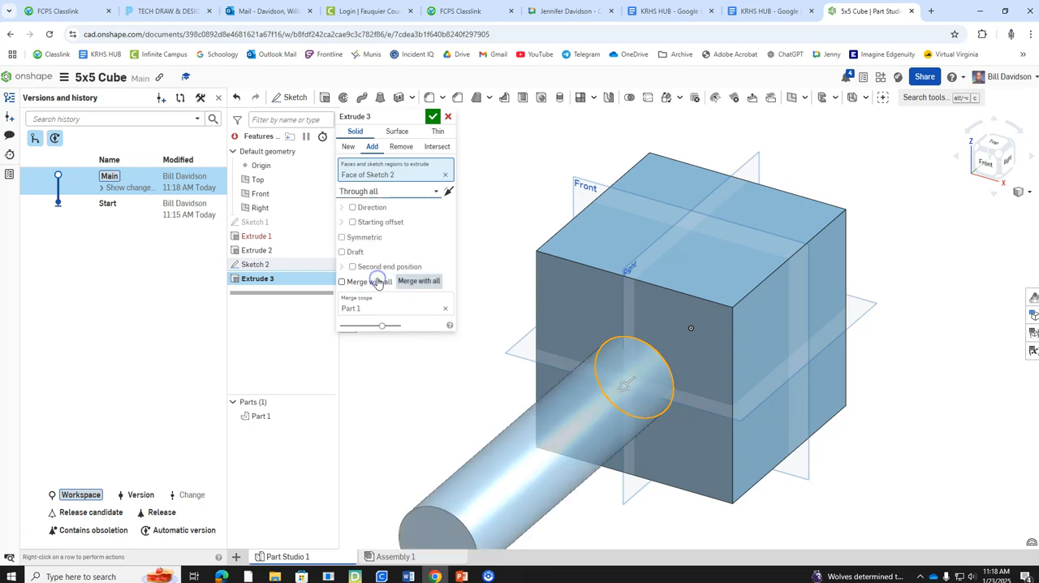
pyautogui.click(451, 194)
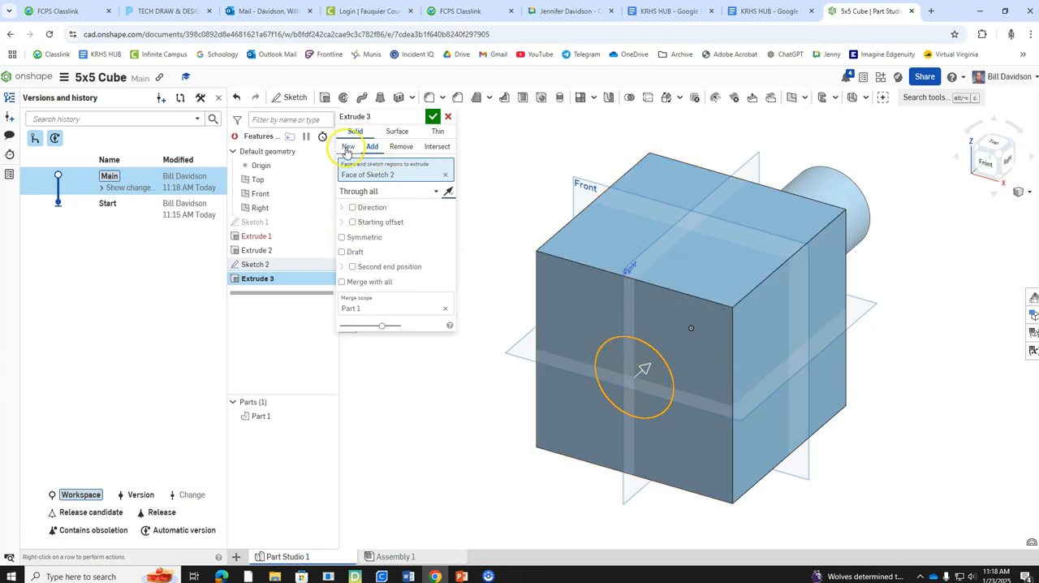
pyautogui.click(400, 148)
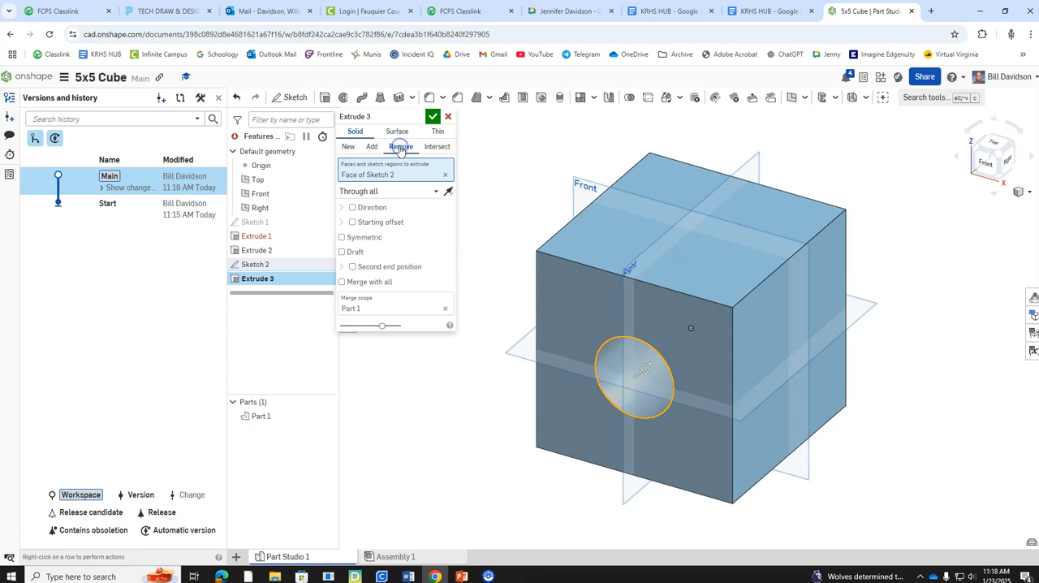
pyautogui.click(433, 118)
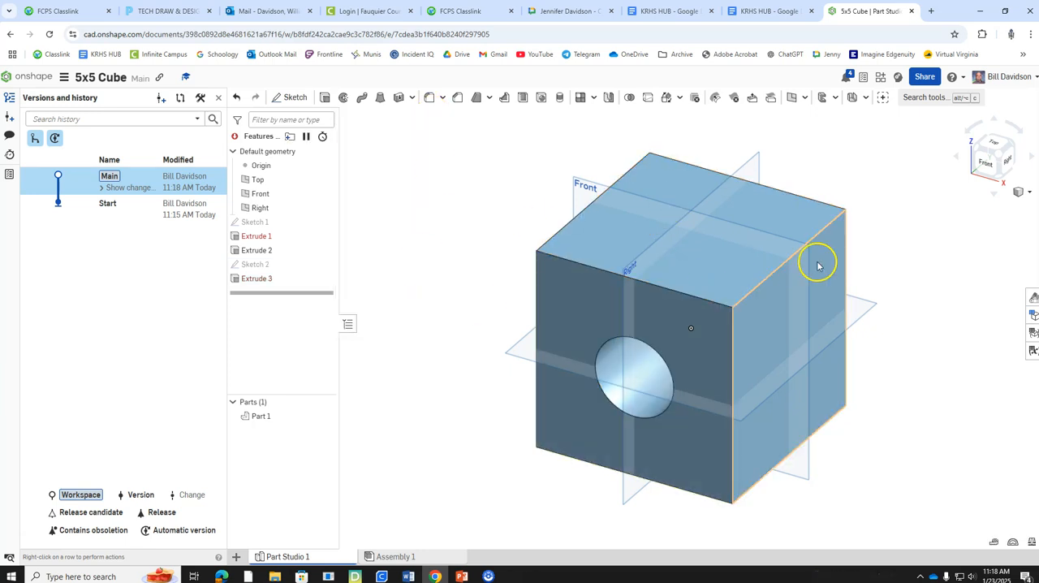
# Step: Sketch a 2 in diameter center point circle at the middle of the cube's right face, and accept the sketch
pyautogui.rightClick(768, 320)
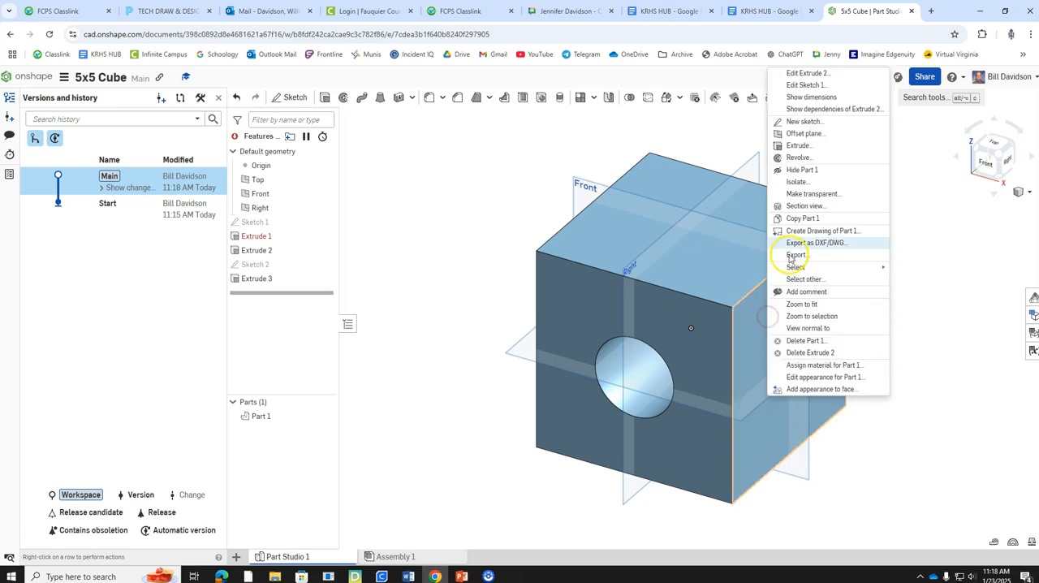
pyautogui.click(808, 120)
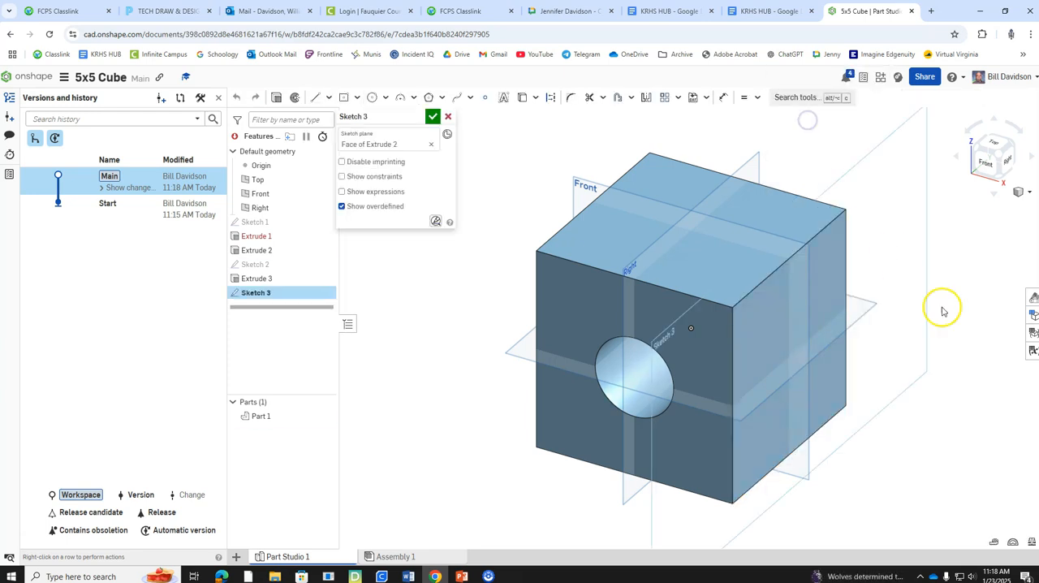
pyautogui.rightClick(917, 239)
pyautogui.click(946, 331)
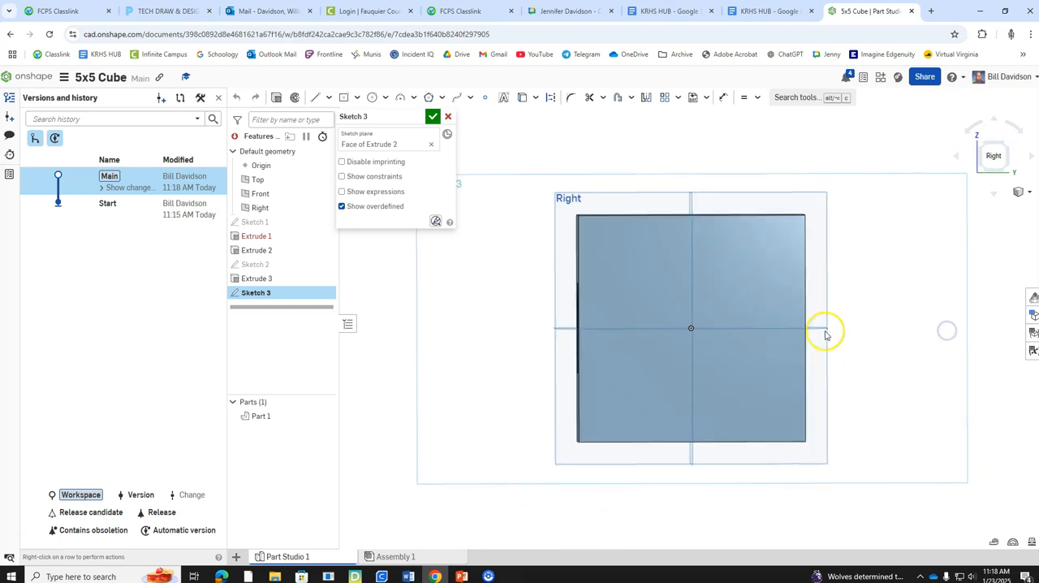
pyautogui.click(372, 97)
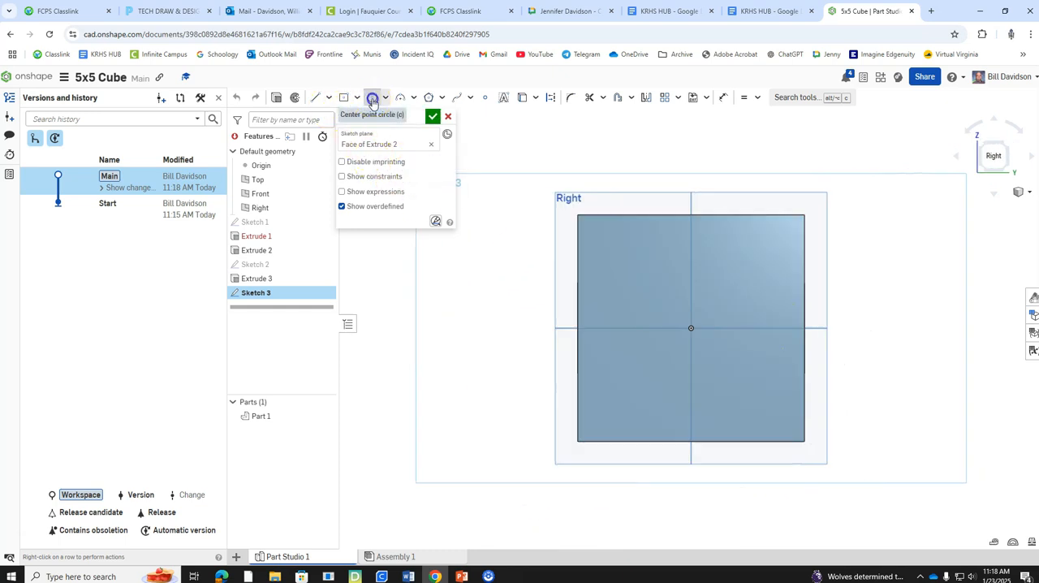
pyautogui.moveTo(709, 332); pyautogui.dragTo(741, 339)
pyautogui.write('2')
pyautogui.press('Return')
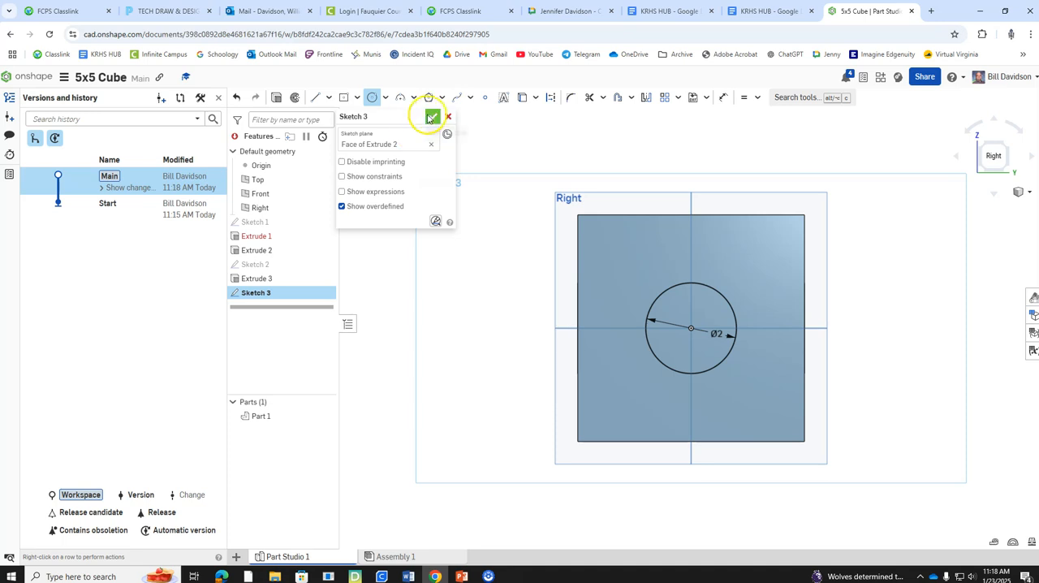
pyautogui.click(430, 118)
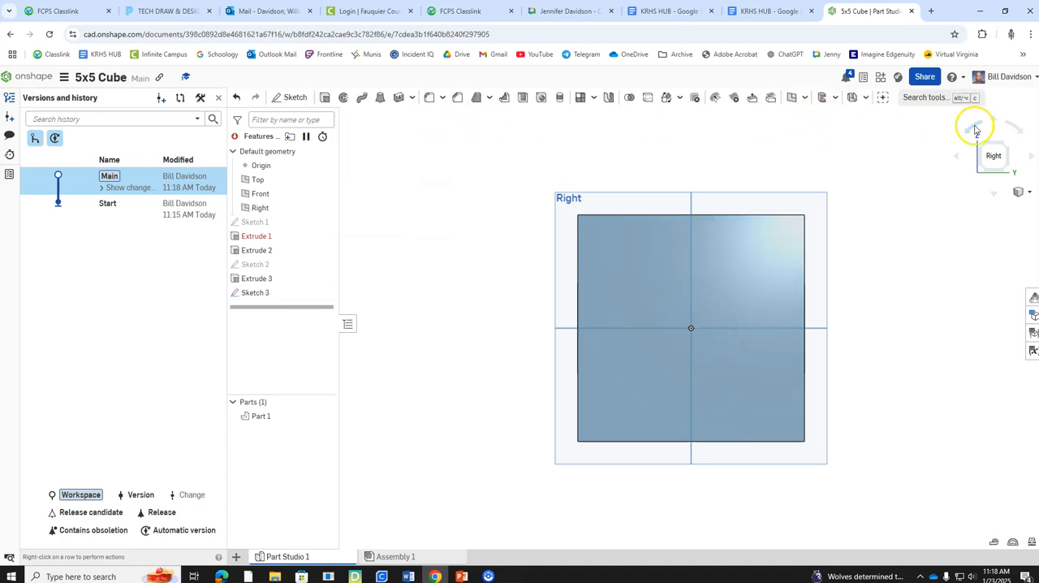
# Step: Cut the right face's circle through the cube with a Remove extrude set to Through all, and accept it
pyautogui.click(1010, 148)
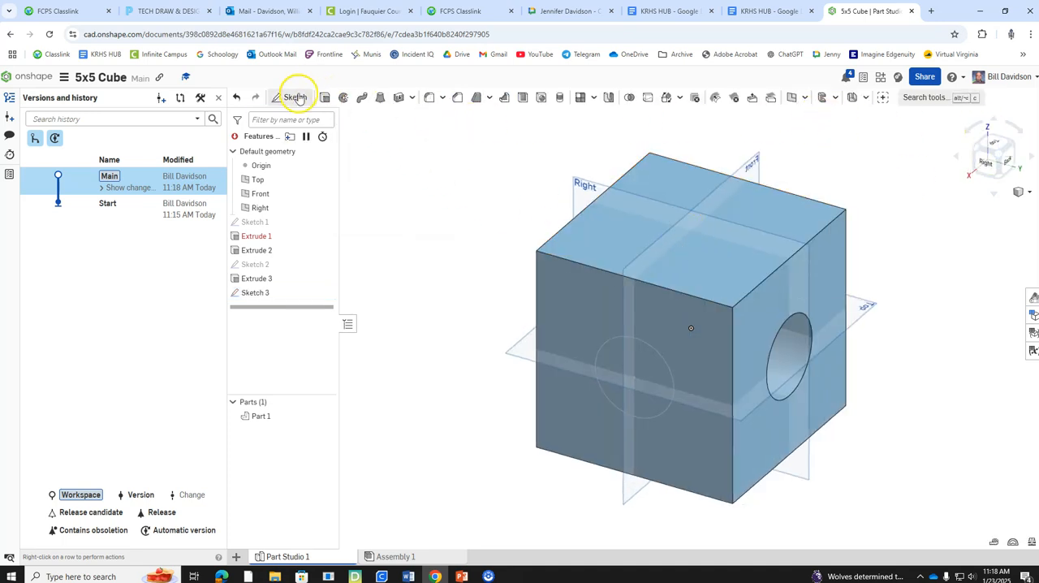
pyautogui.click(325, 97)
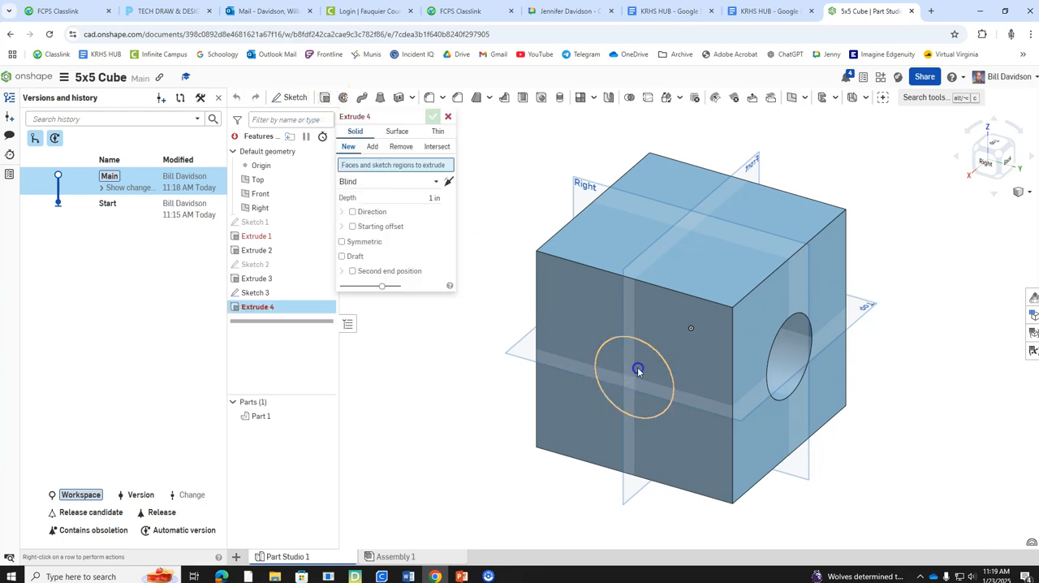
pyautogui.click(638, 369)
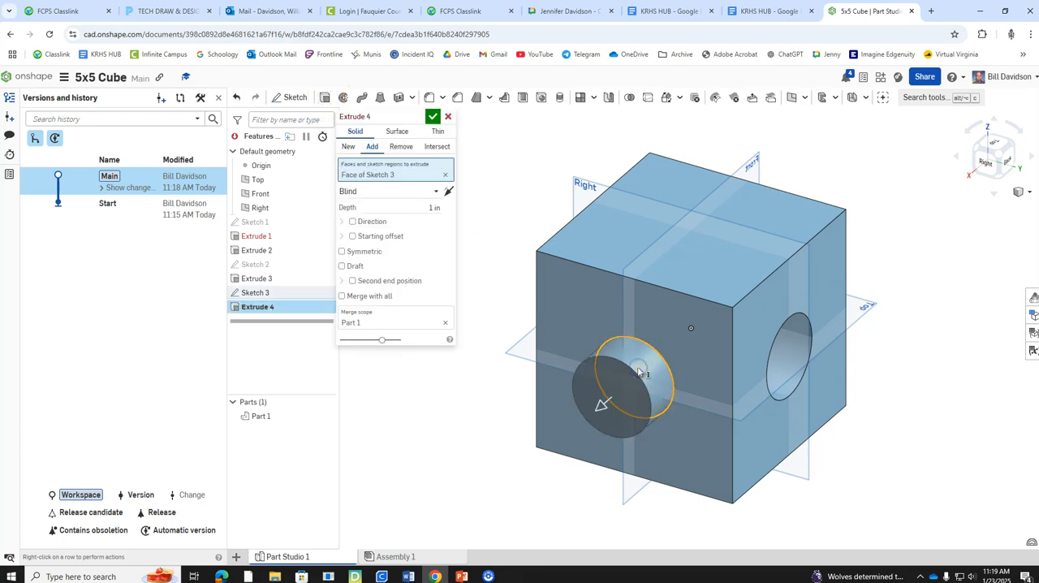
pyautogui.click(400, 146)
pyautogui.click(397, 191)
pyautogui.click(385, 276)
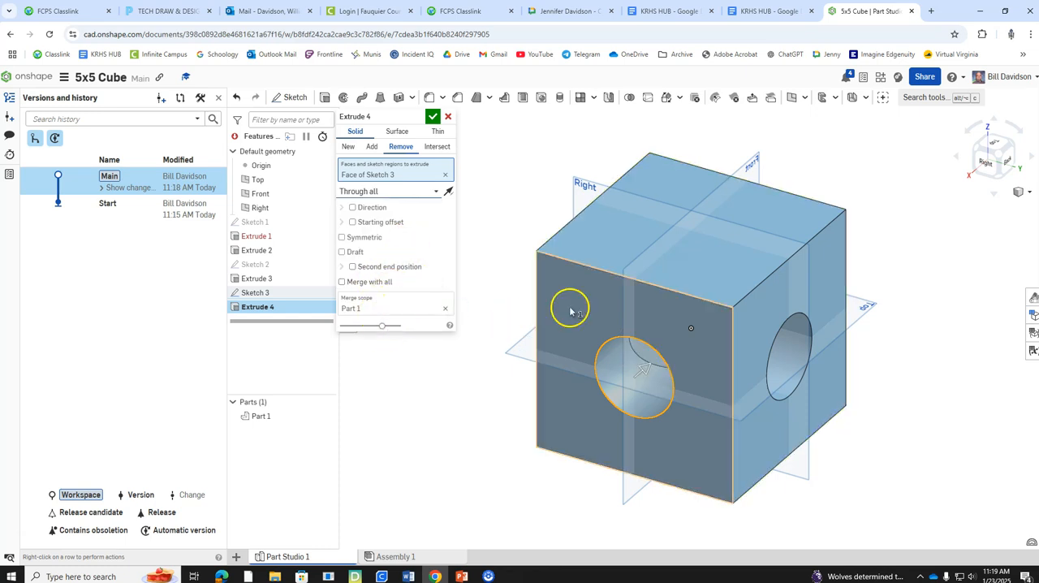
pyautogui.click(433, 116)
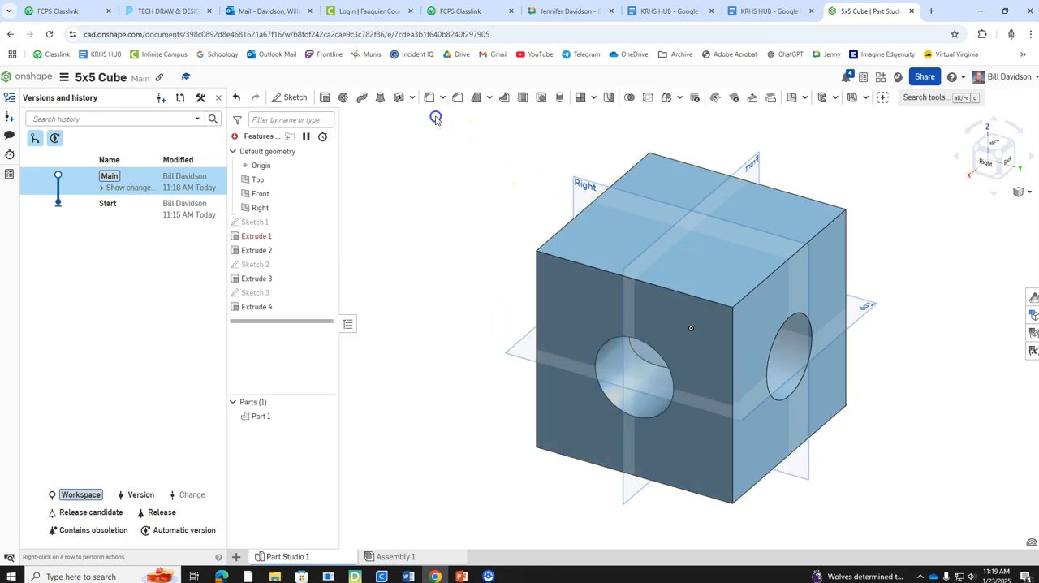
# Step: Sketch a 2 in diameter center point circle at the middle of the cube's top face, and accept the sketch
pyautogui.click(987, 160)
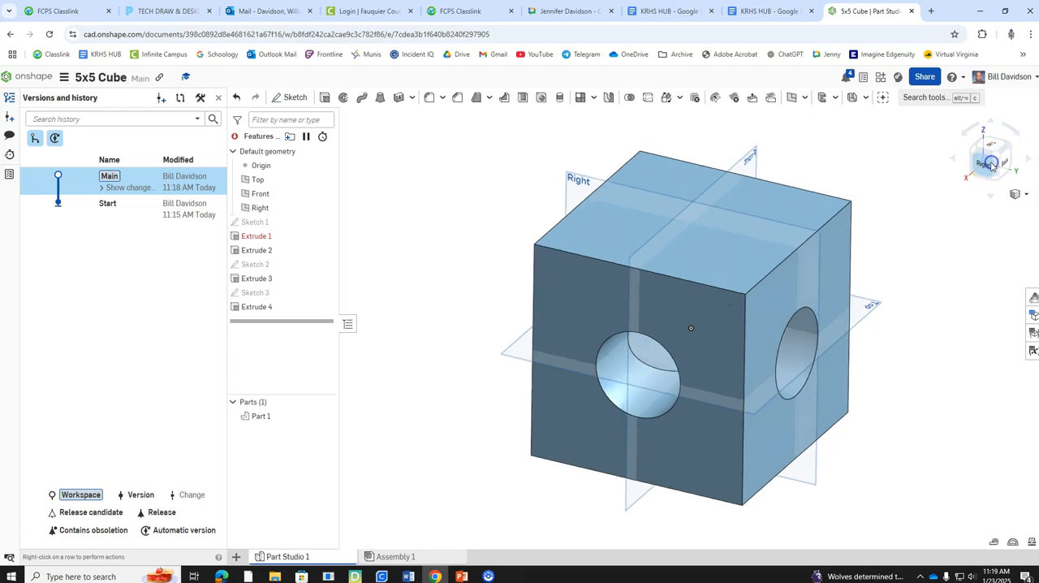
pyautogui.click(1002, 150)
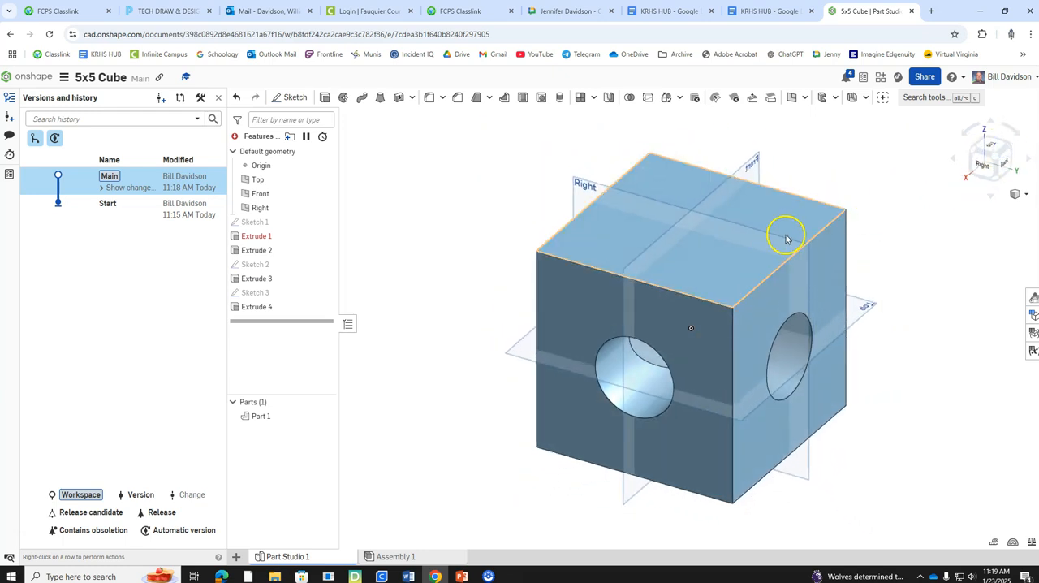
pyautogui.rightClick(788, 222)
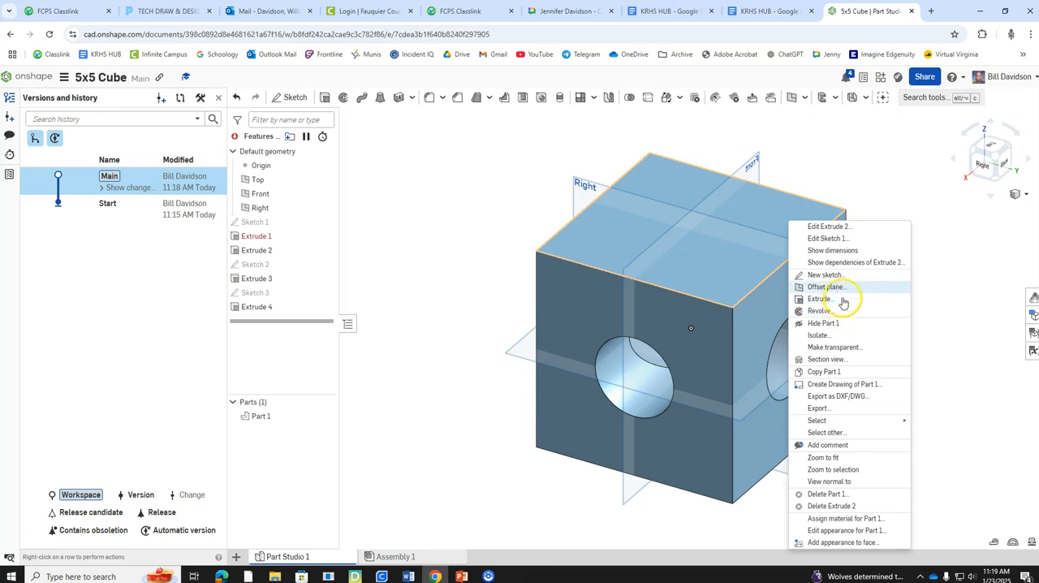
pyautogui.click(827, 275)
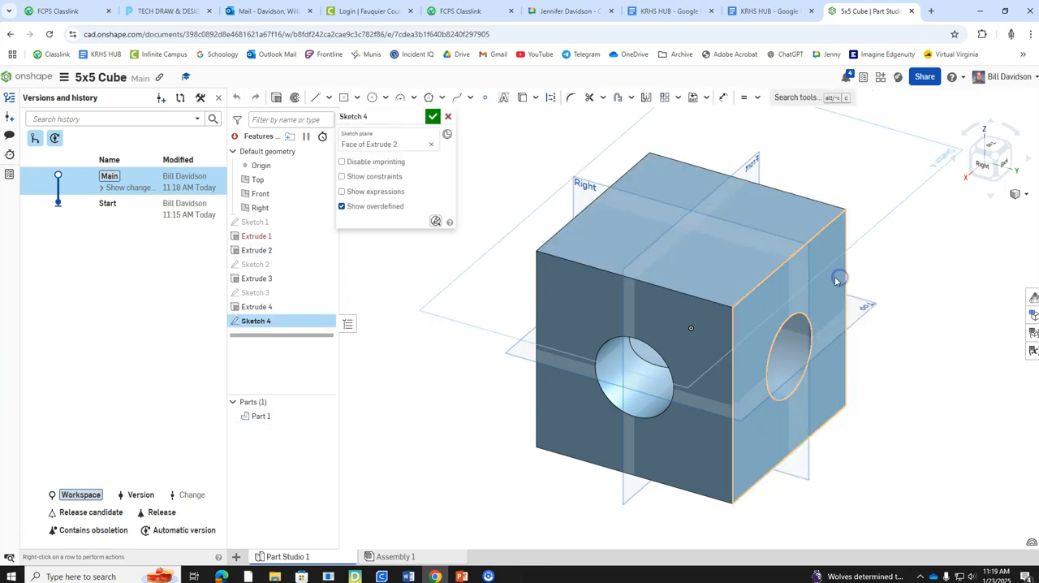
pyautogui.rightClick(879, 220)
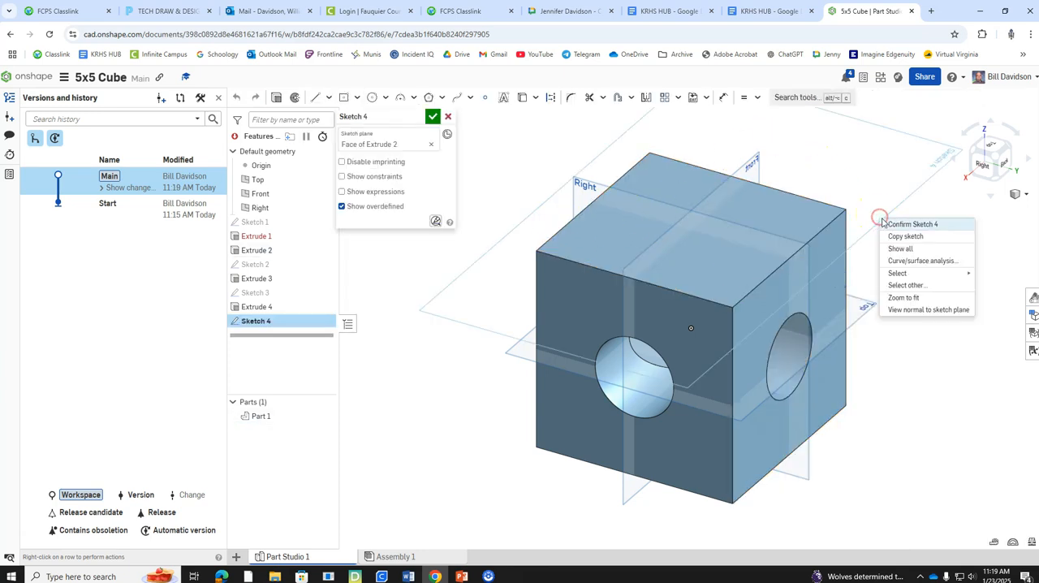
pyautogui.click(930, 315)
pyautogui.click(371, 96)
pyautogui.moveTo(689, 327); pyautogui.dragTo(737, 353)
pyautogui.write('2')
pyautogui.press('Return')
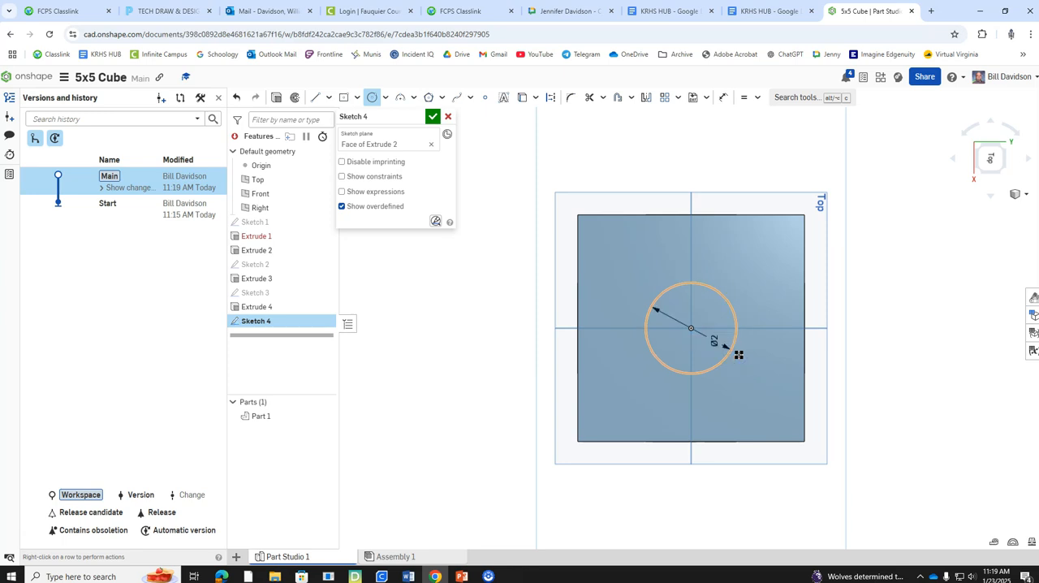
pyautogui.click(435, 117)
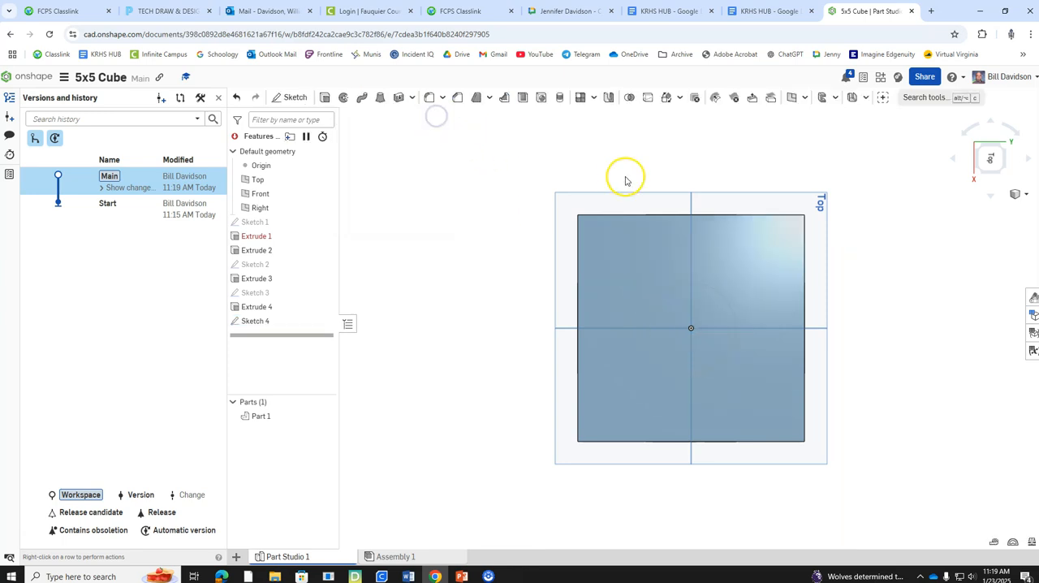
# Step: Cut the top face's circle through the cube with a Remove extrude set to Through all, and accept it
pyautogui.click(1006, 174)
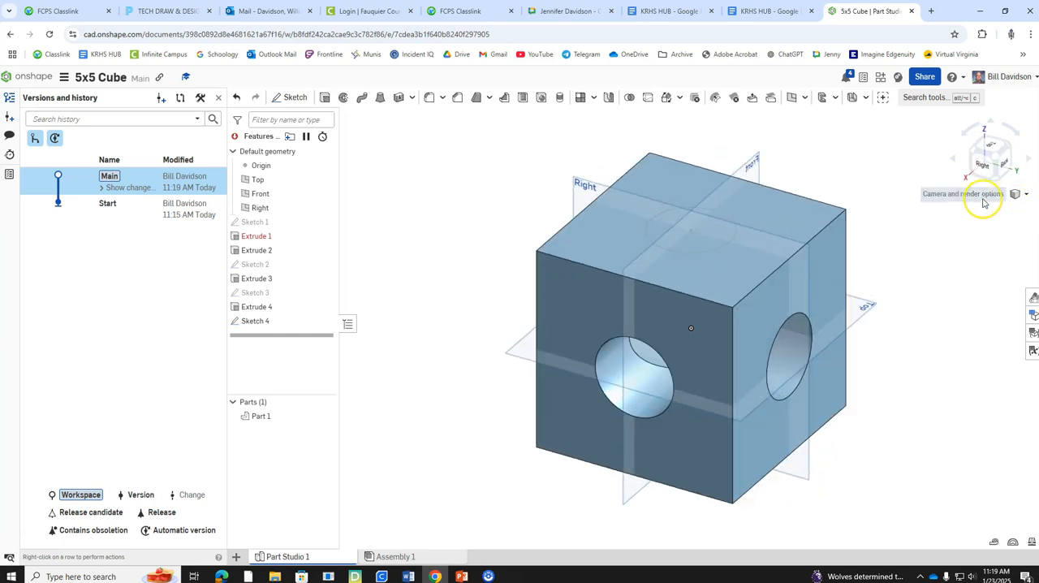
pyautogui.click(1002, 163)
pyautogui.click(1002, 163)
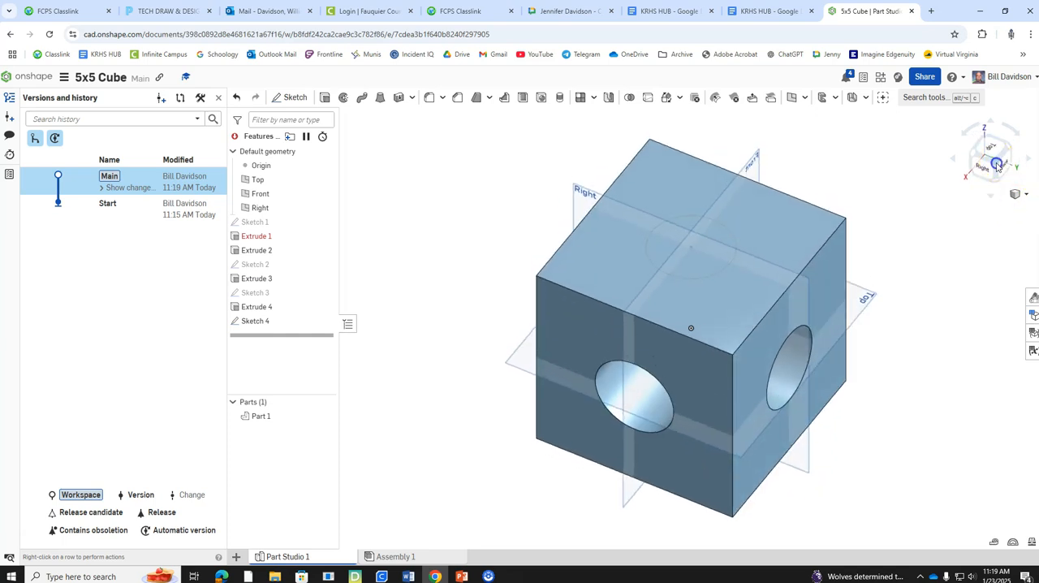
pyautogui.click(1025, 195)
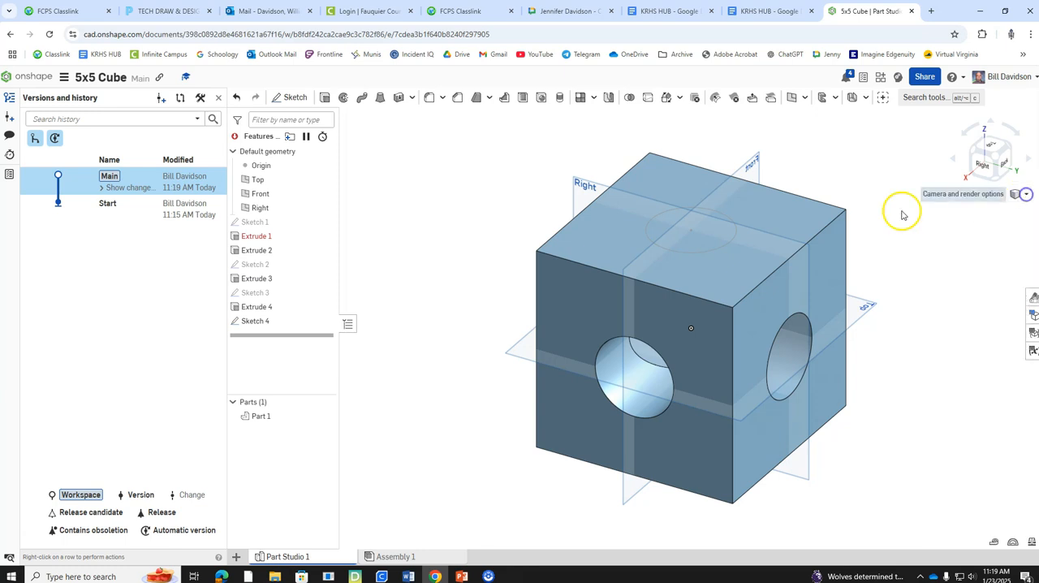
pyautogui.click(324, 97)
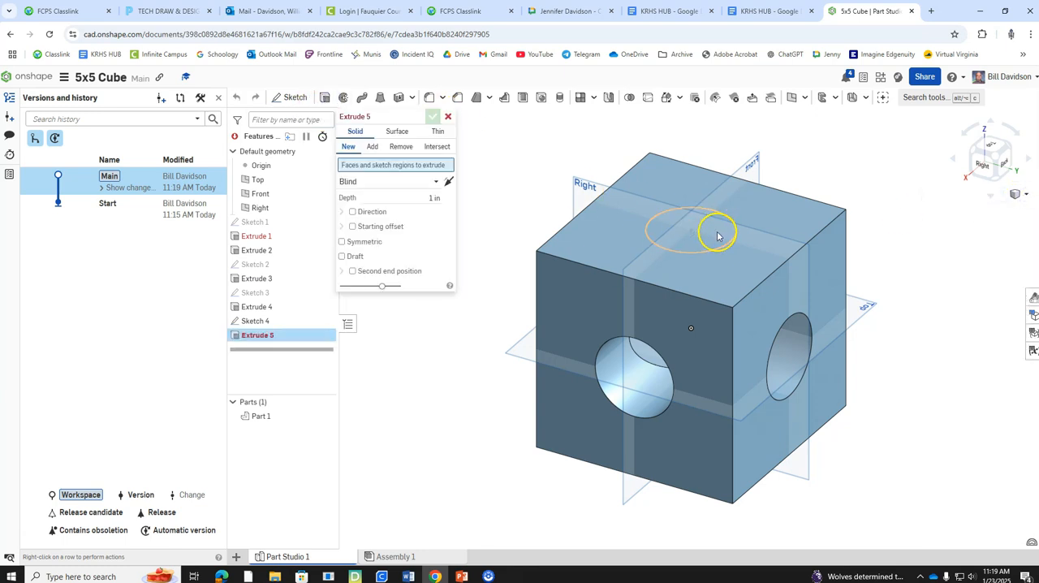
pyautogui.click(716, 234)
pyautogui.click(401, 146)
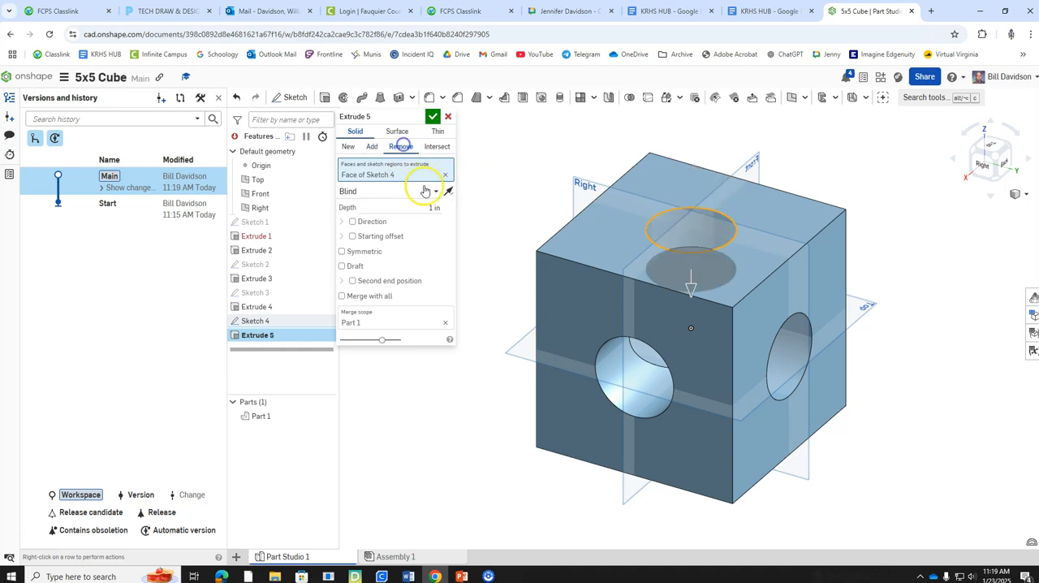
pyautogui.click(425, 191)
pyautogui.click(367, 277)
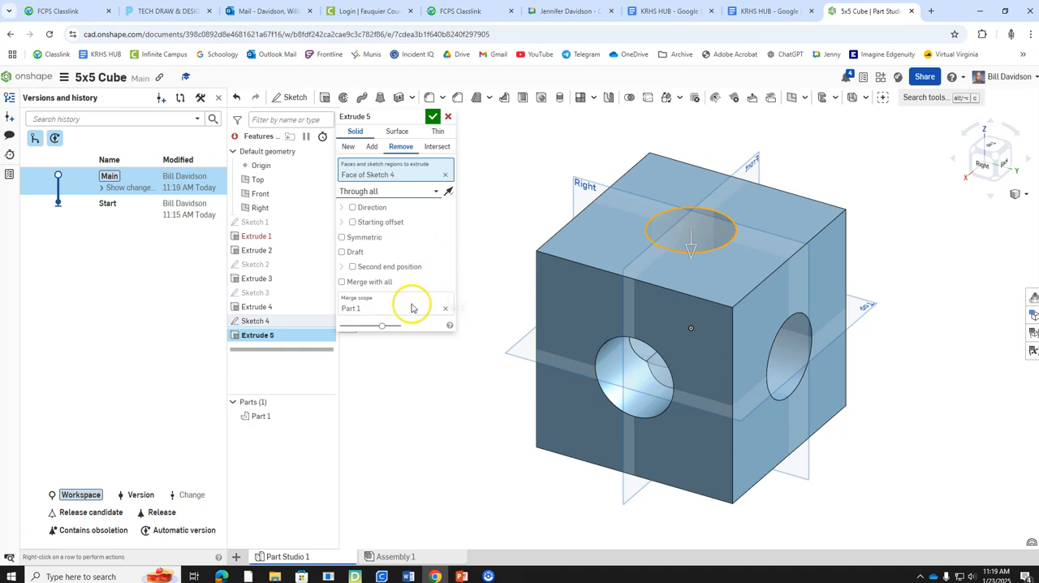
pyautogui.click(433, 120)
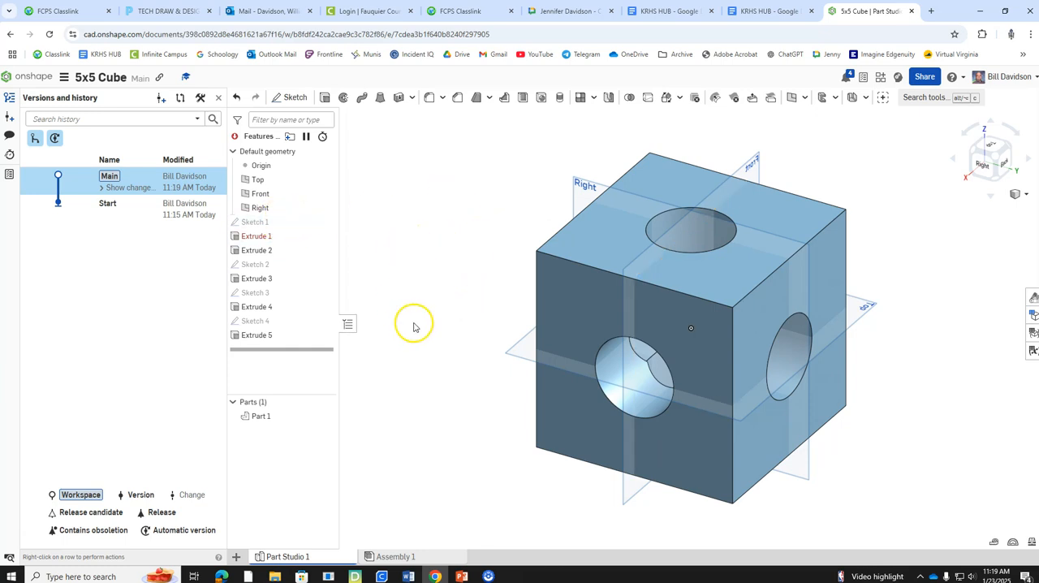
# Step: Create a drawing of Part 1 from the ANSI_A_INCH.dwt template with the Four views option
pyautogui.rightClick(565, 321)
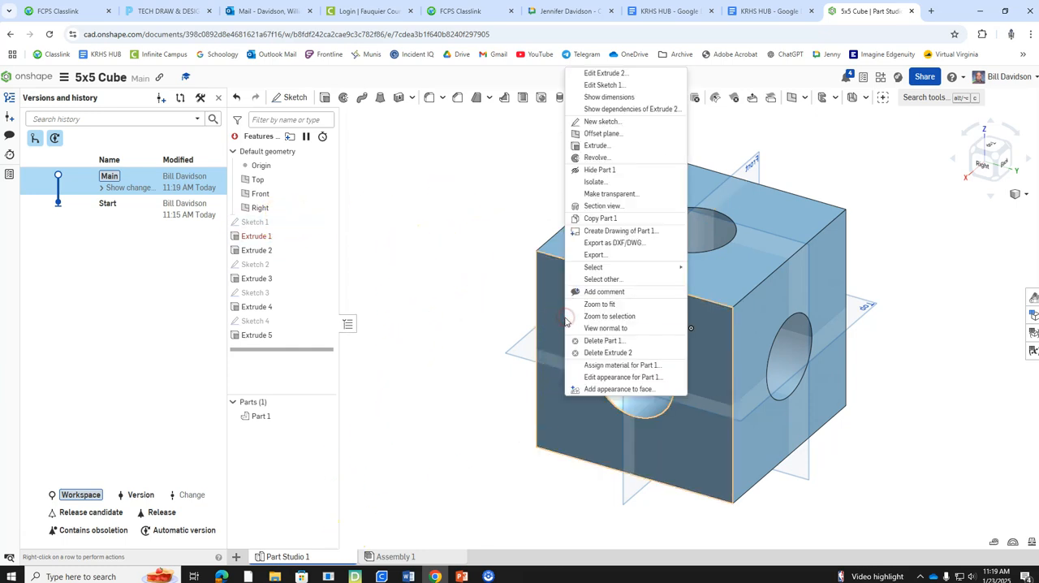
pyautogui.click(629, 235)
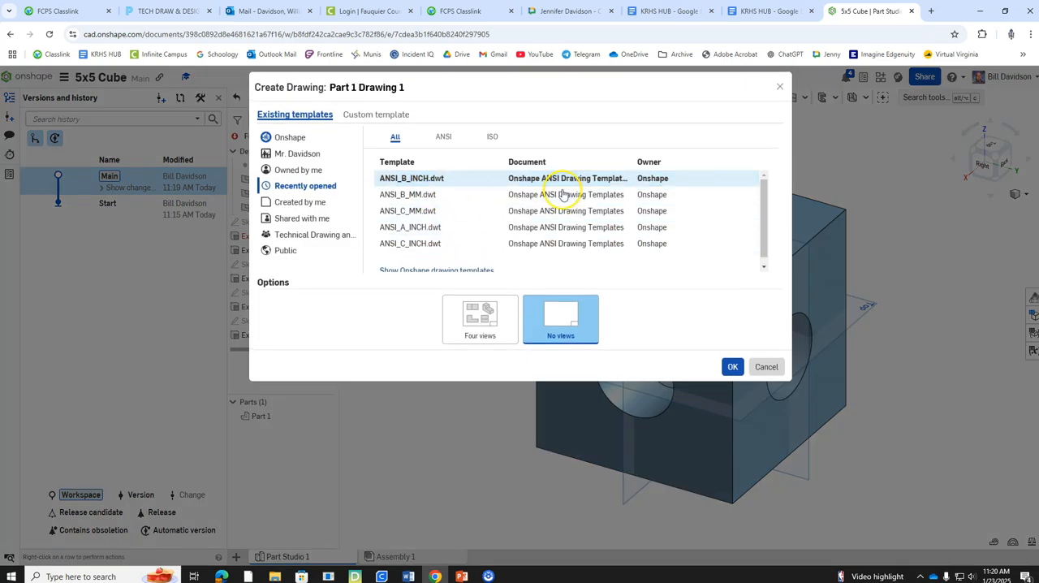
pyautogui.click(431, 180)
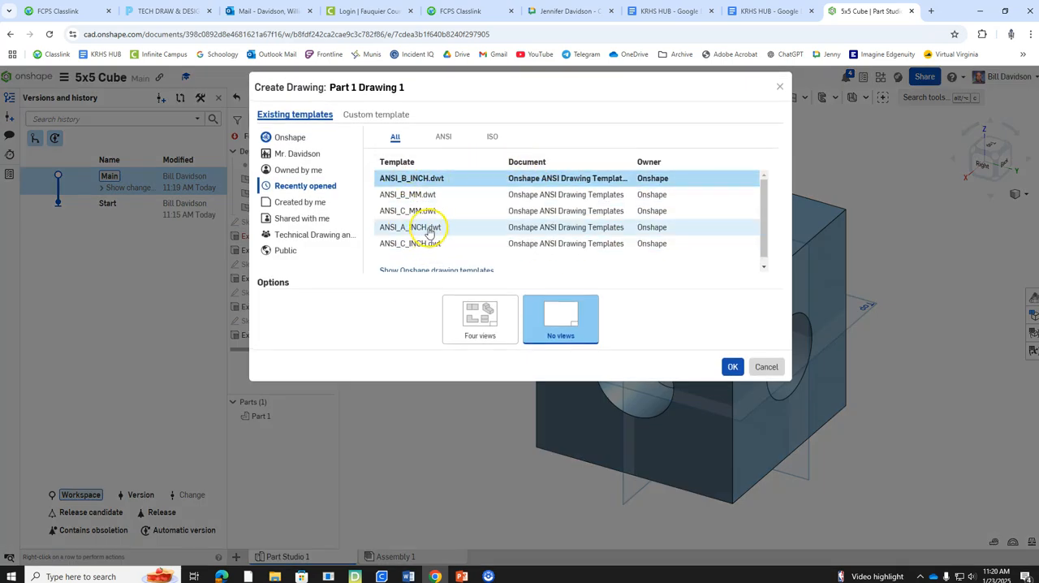
pyautogui.click(479, 318)
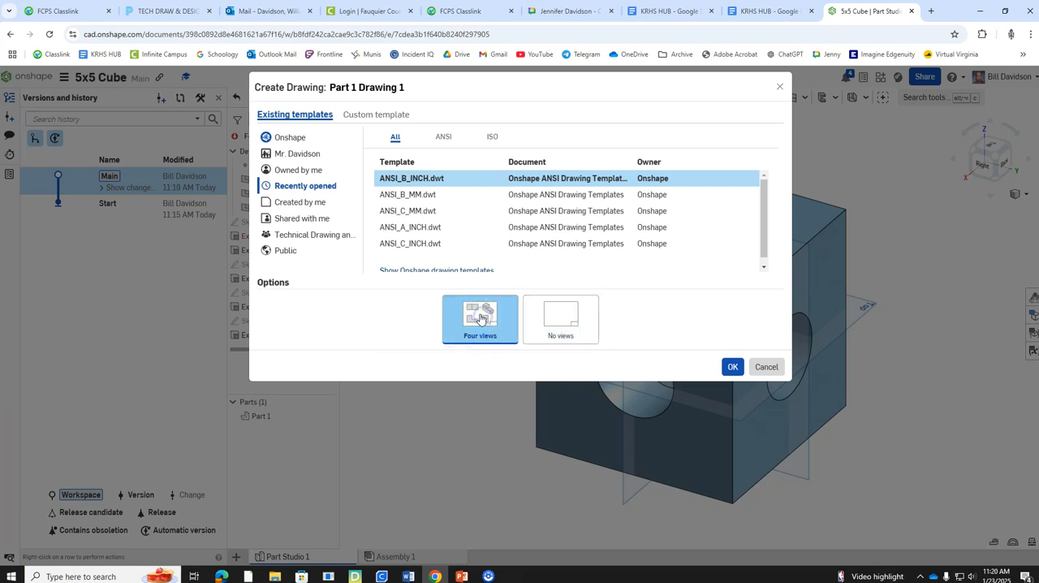
pyautogui.click(430, 227)
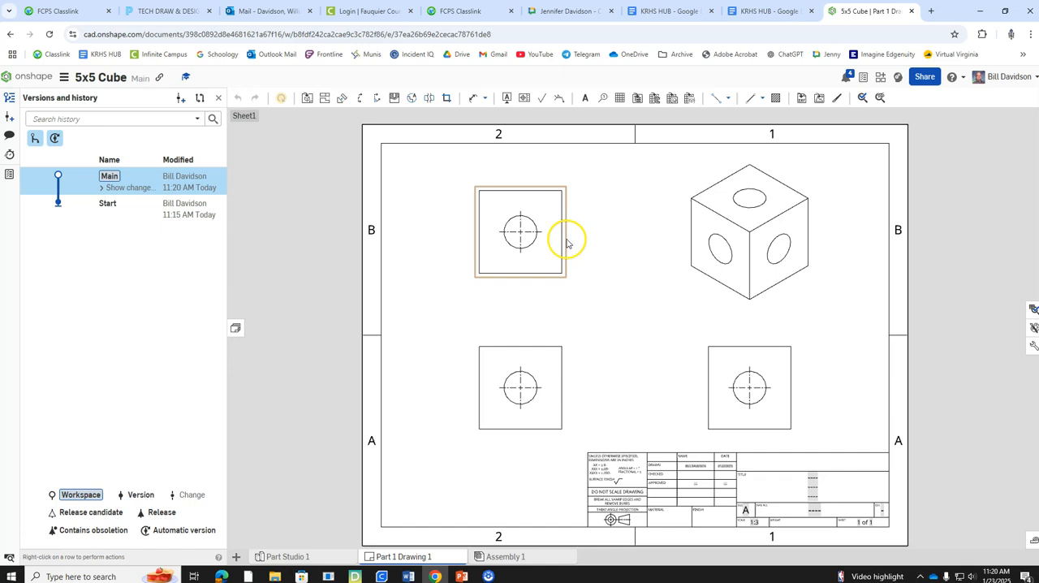
# Step: Show hidden lines in the drawing's top, front and right views
pyautogui.rightClick(566, 240)
pyautogui.moveTo(588, 229)
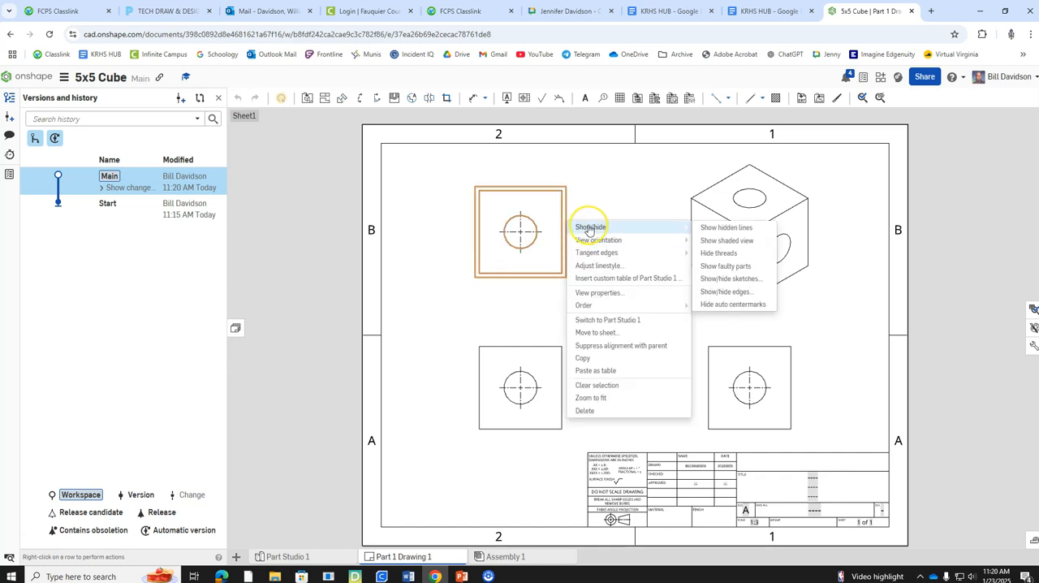
pyautogui.click(719, 226)
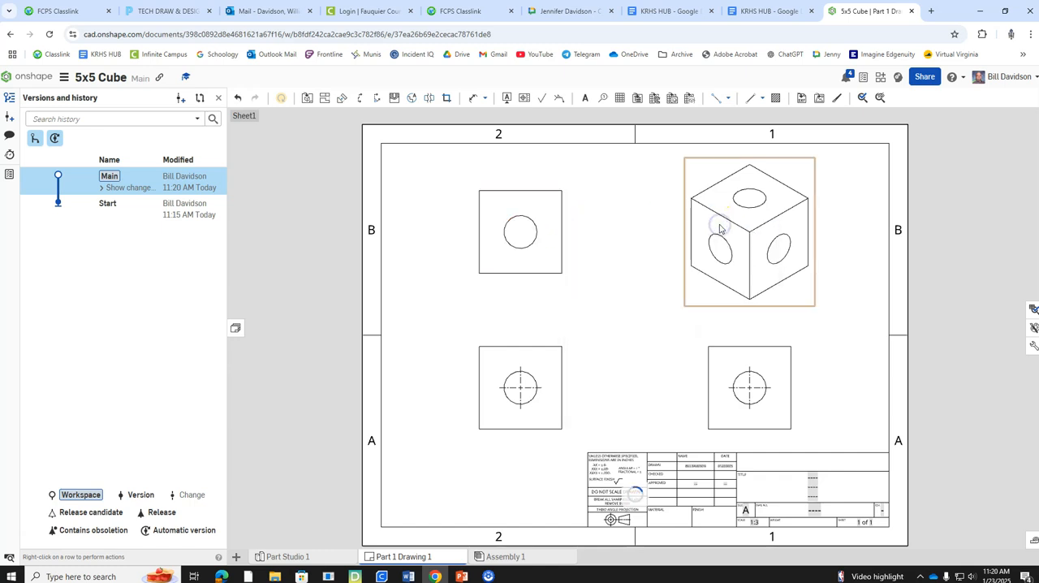
pyautogui.rightClick(560, 360)
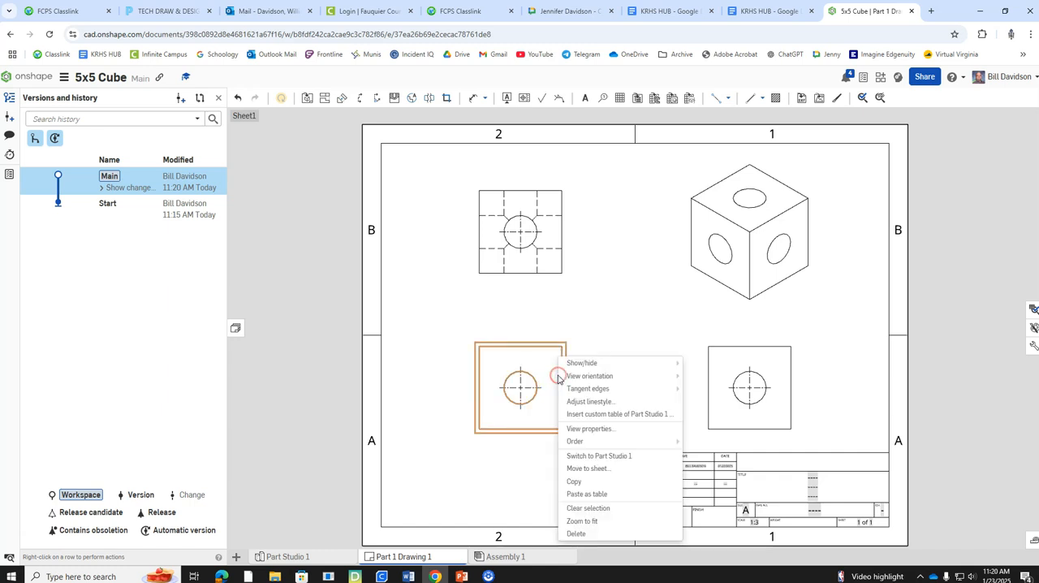
pyautogui.moveTo(599, 365)
pyautogui.click(718, 363)
pyautogui.rightClick(790, 371)
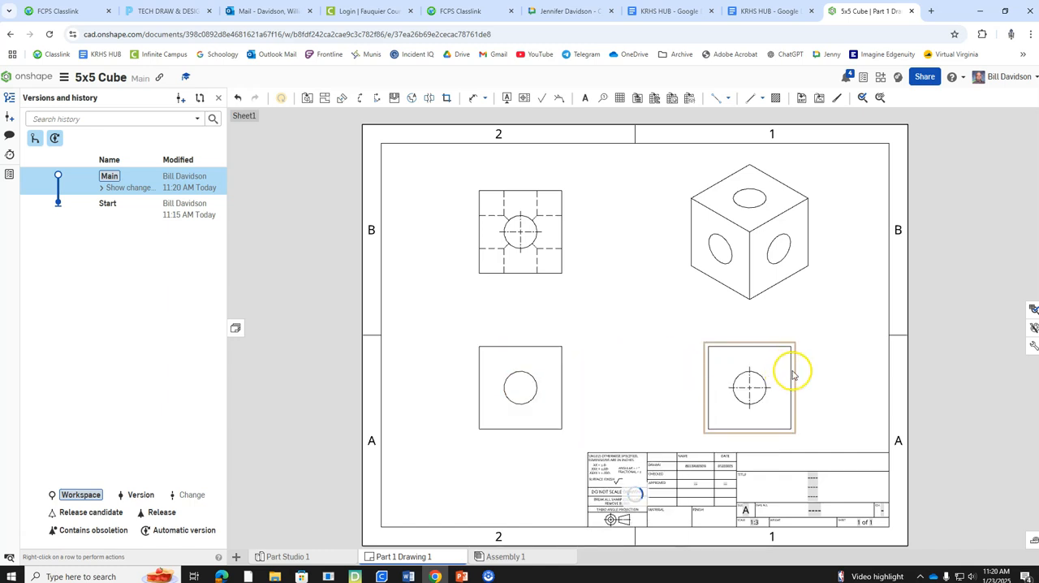
pyautogui.moveTo(823, 359)
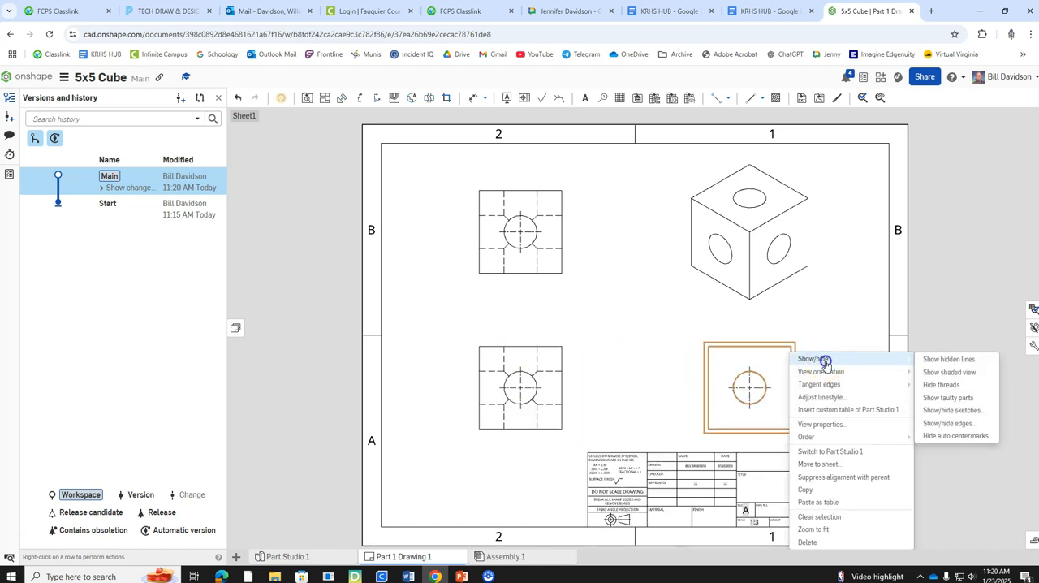
pyautogui.click(969, 362)
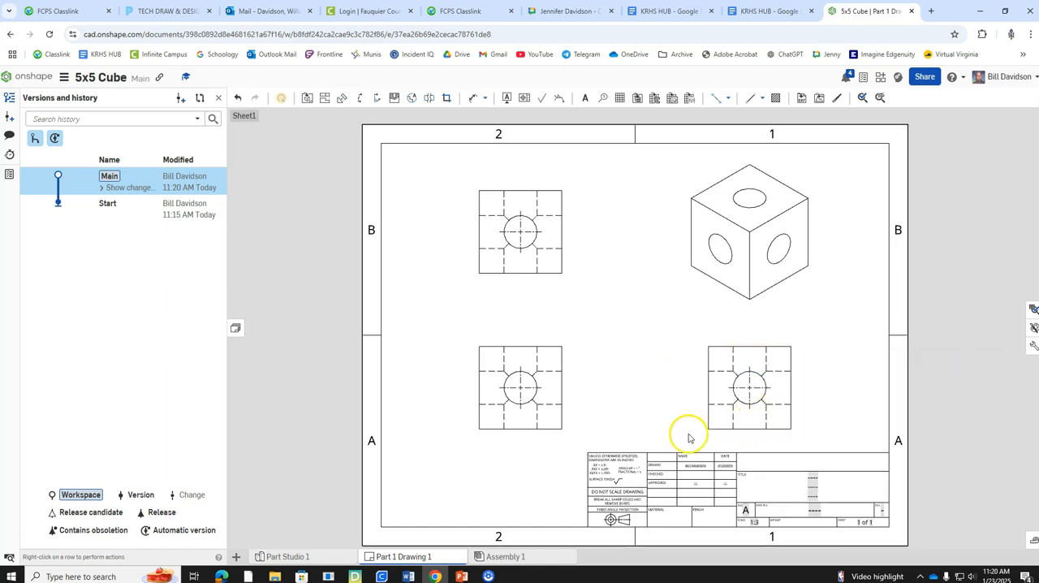
pyautogui.rightClick(560, 354)
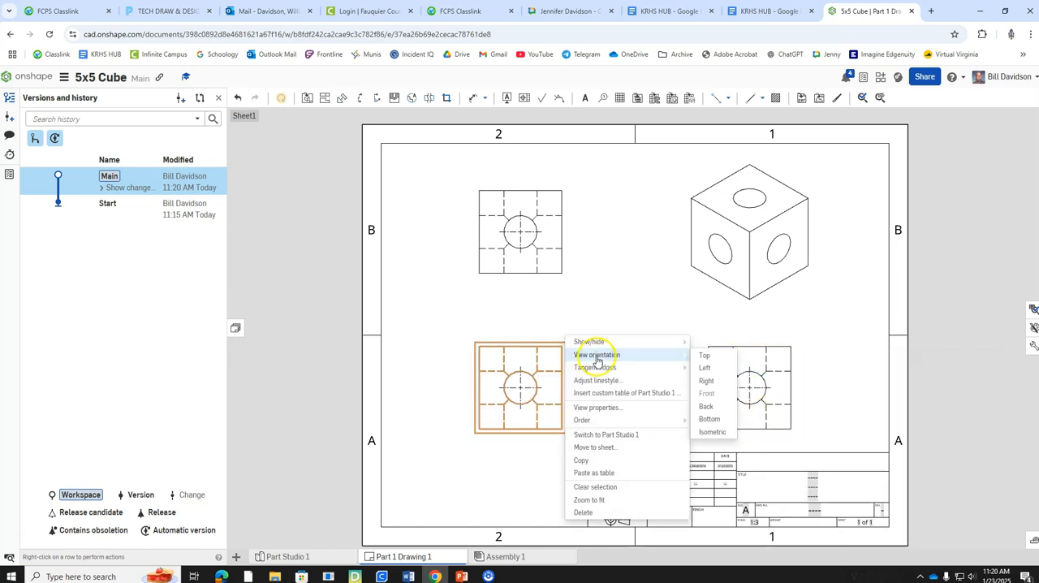
pyautogui.moveTo(630, 372)
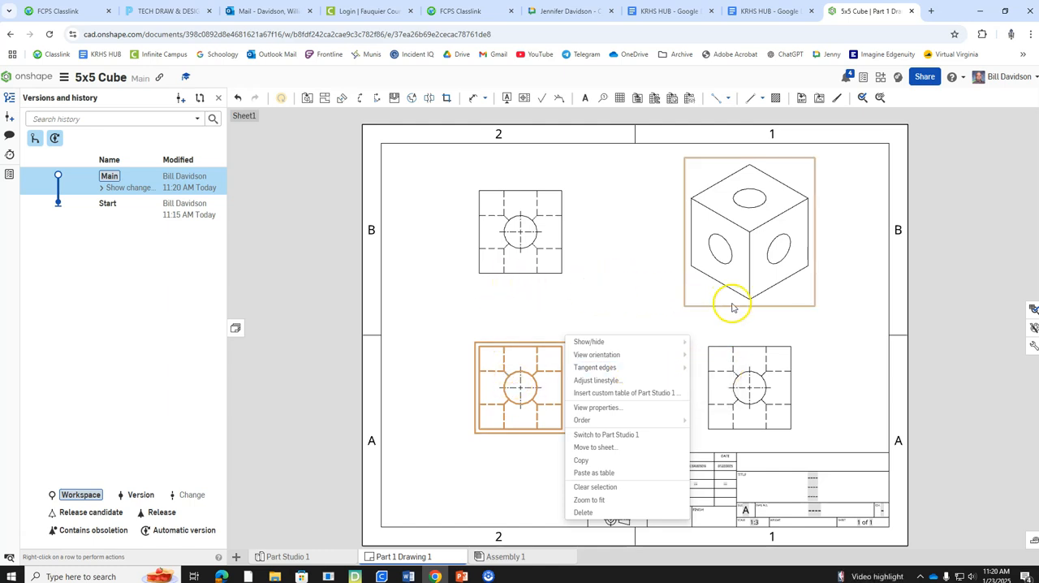
pyautogui.click(596, 291)
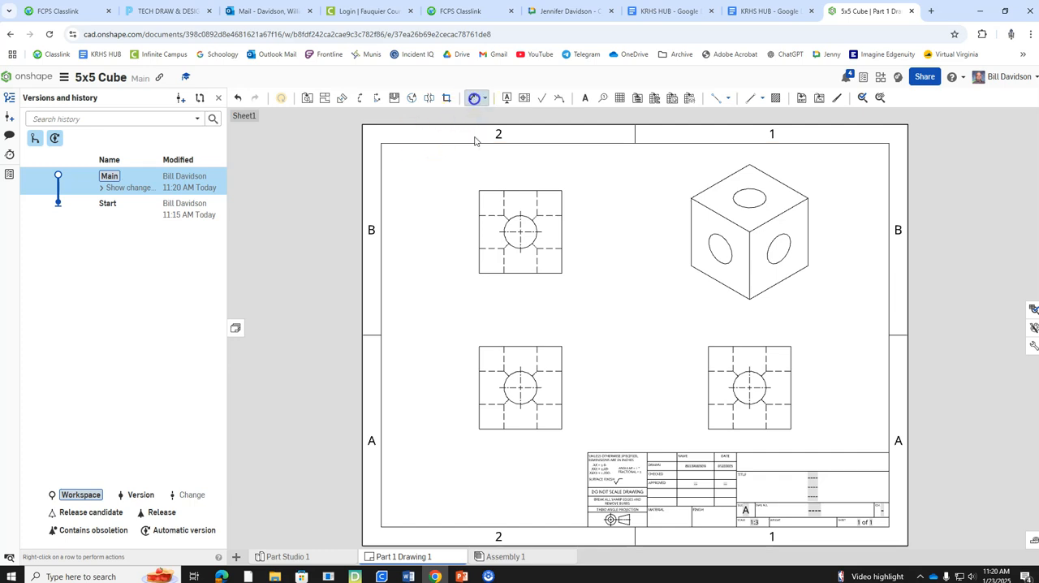
# Step: Dimension the hole center's horizontal and vertical distances from the left and top edges of the drawing's top view
pyautogui.click(514, 220)
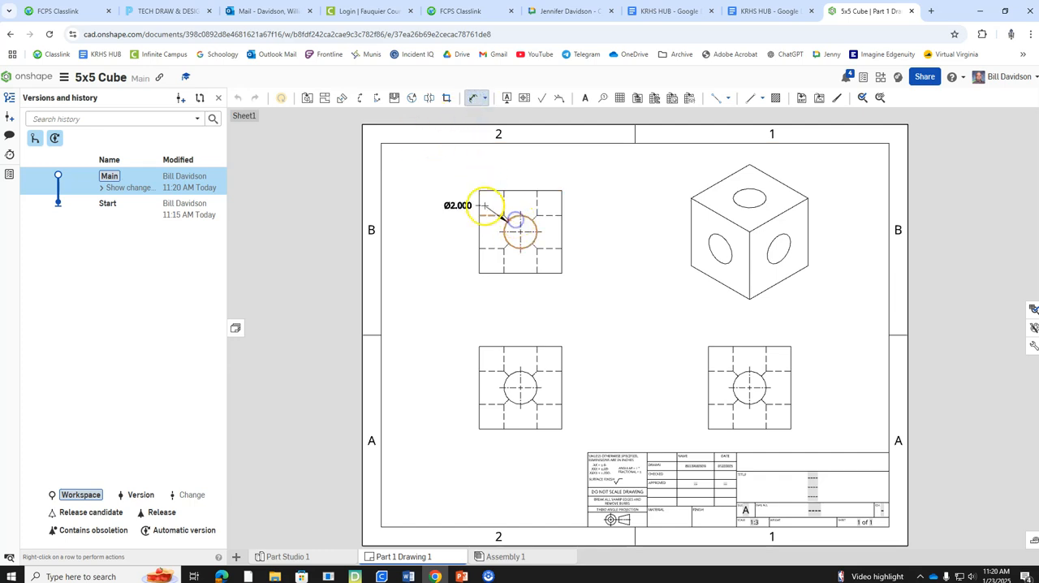
pyautogui.click(478, 207)
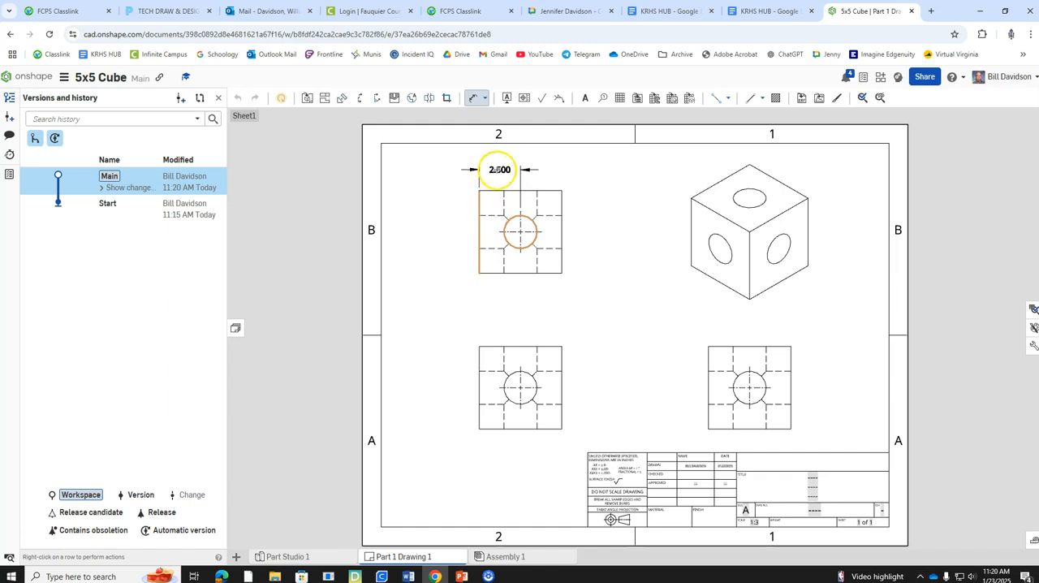
pyautogui.click(498, 170)
pyautogui.click(491, 192)
pyautogui.click(510, 219)
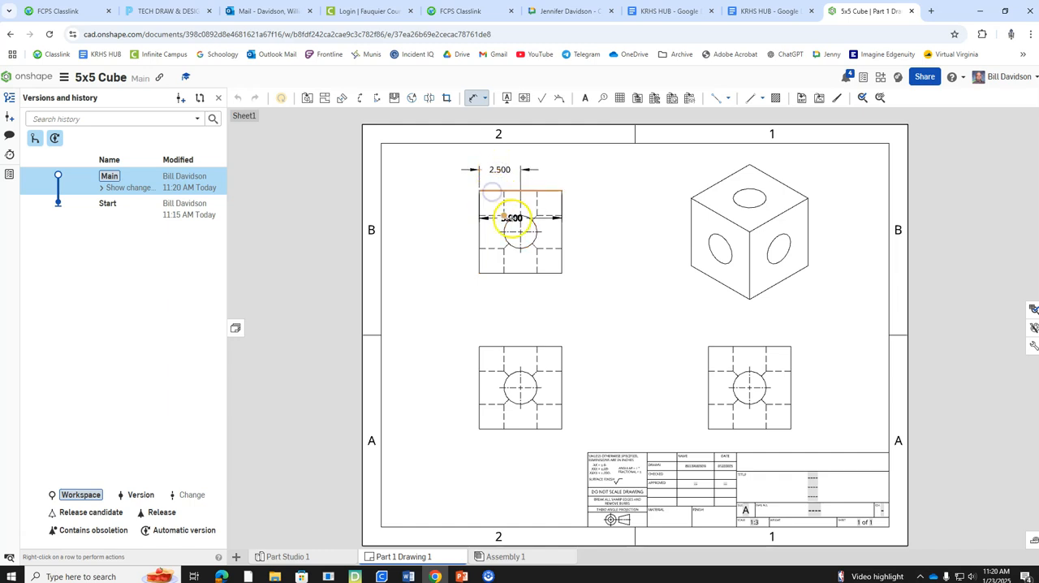
pyautogui.click(448, 211)
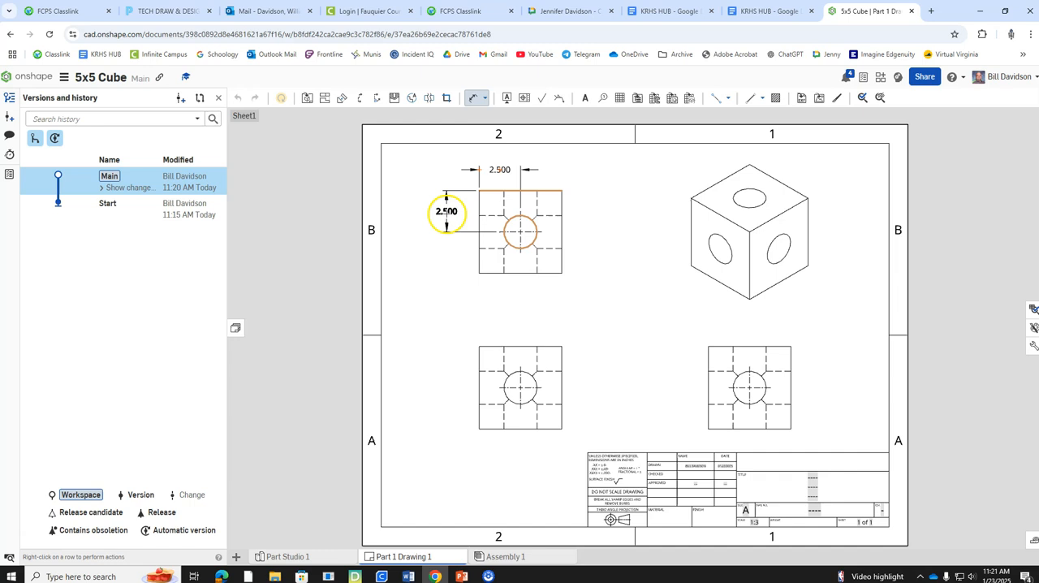
pyautogui.click(442, 214)
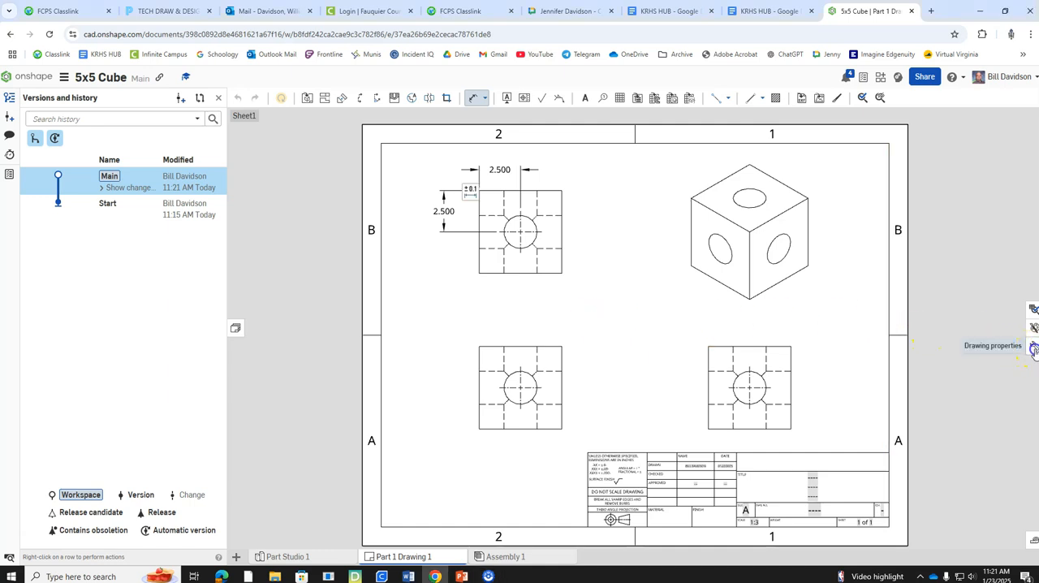
# Step: Set the primary dimension precision to 0.12 in the drawing properties, and close the properties
pyautogui.click(1033, 348)
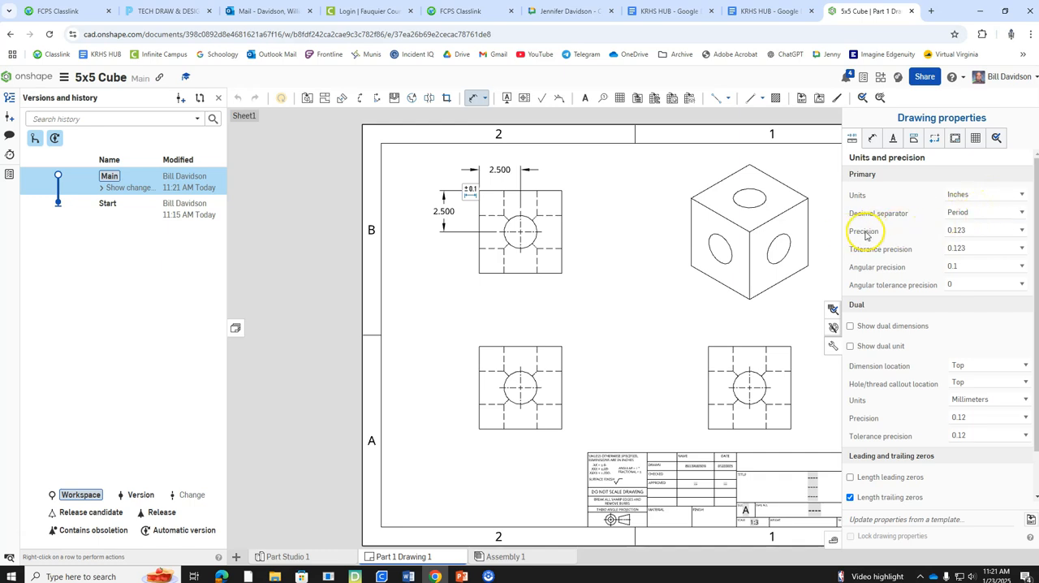
pyautogui.click(1011, 213)
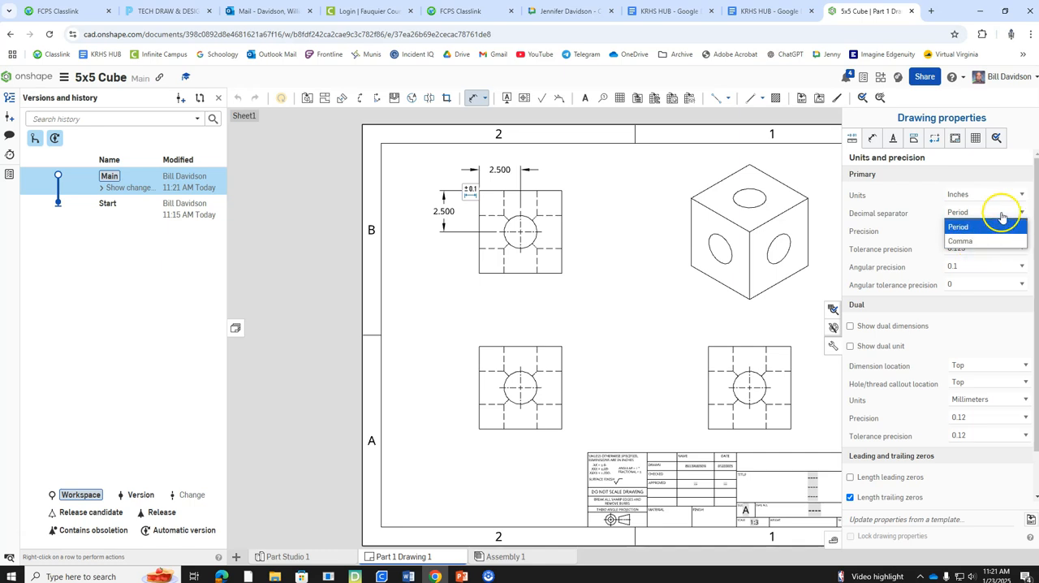
pyautogui.click(935, 213)
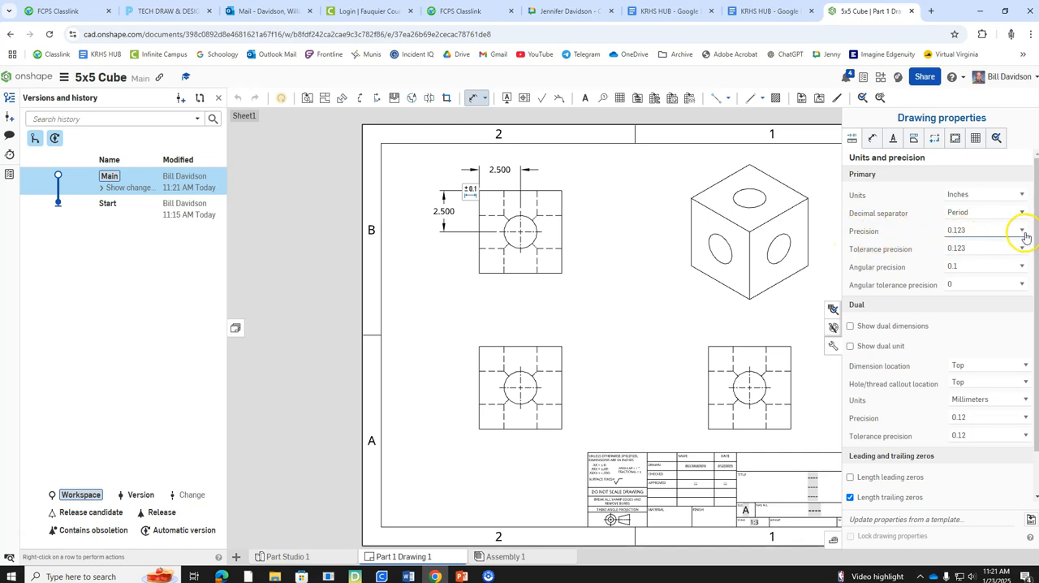
pyautogui.click(1024, 233)
pyautogui.click(973, 270)
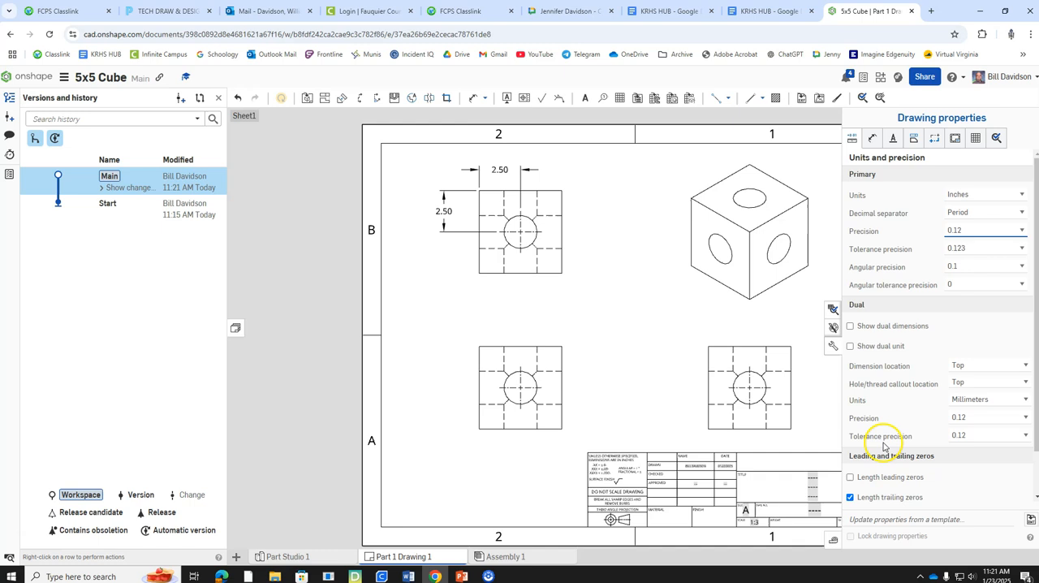
pyautogui.click(832, 349)
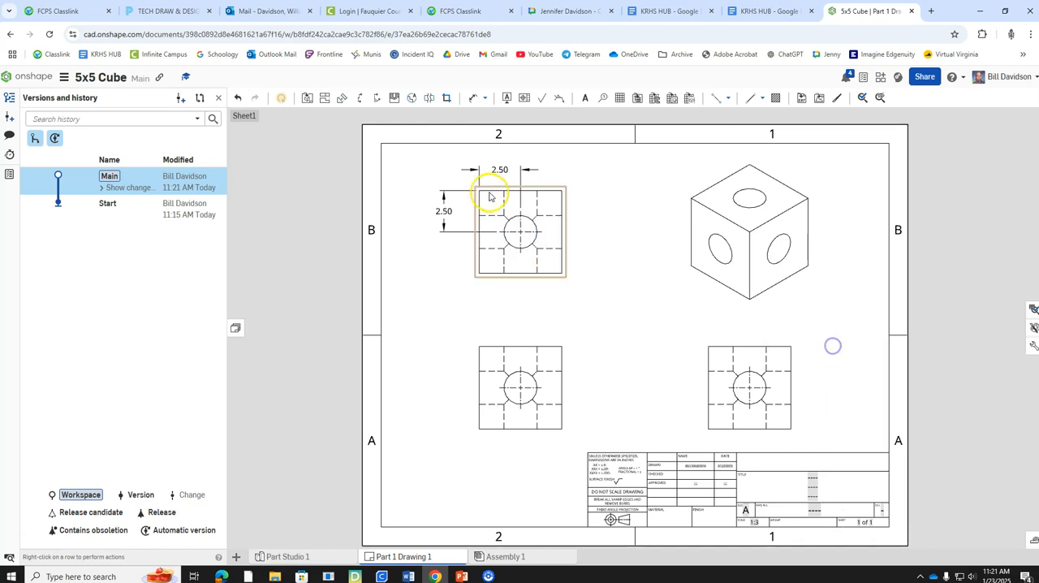
pyautogui.click(517, 172)
pyautogui.click(471, 119)
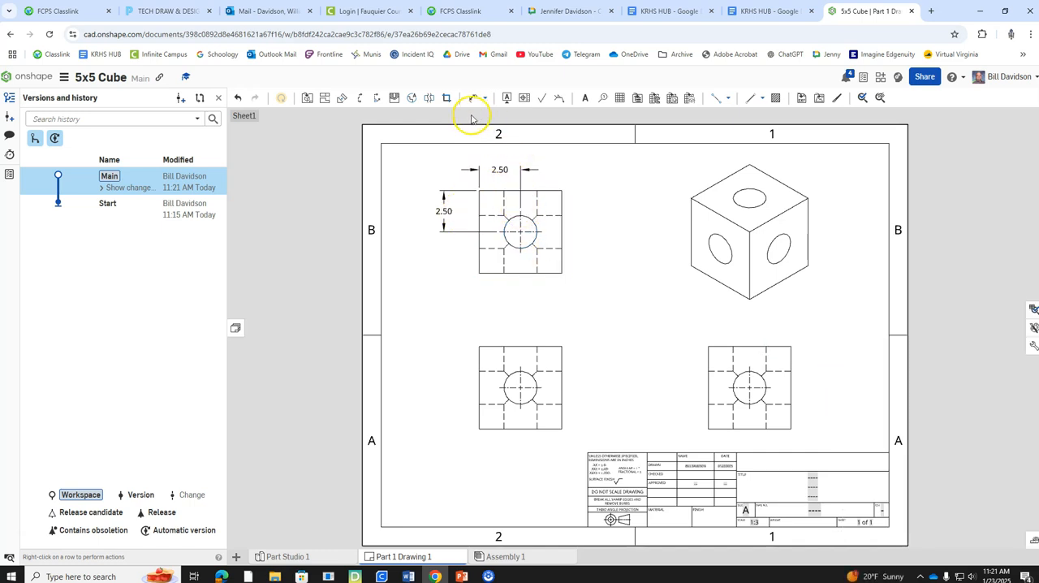
pyautogui.click(473, 98)
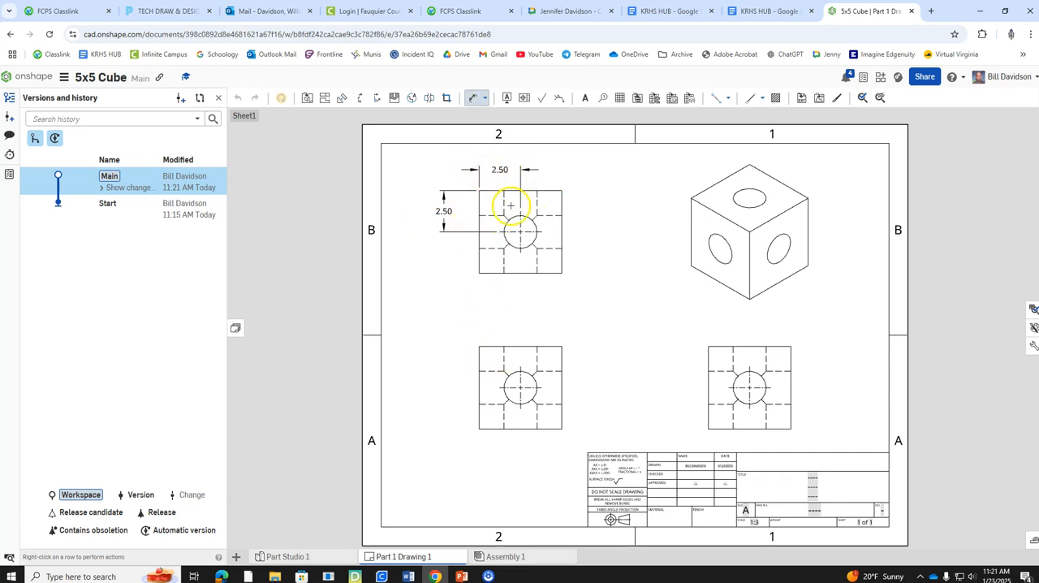
pyautogui.press('Escape')
# Step: Add the suffix TYP., preceded by a space, to the top view's vertical hole-position dimension
pyautogui.click(451, 211)
pyautogui.click(450, 211)
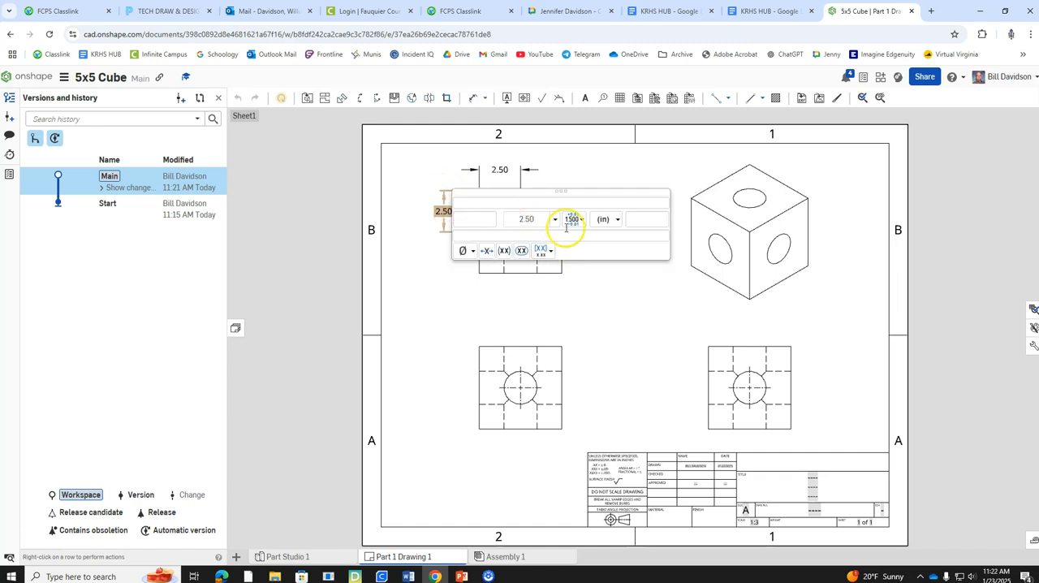
pyautogui.click(640, 217)
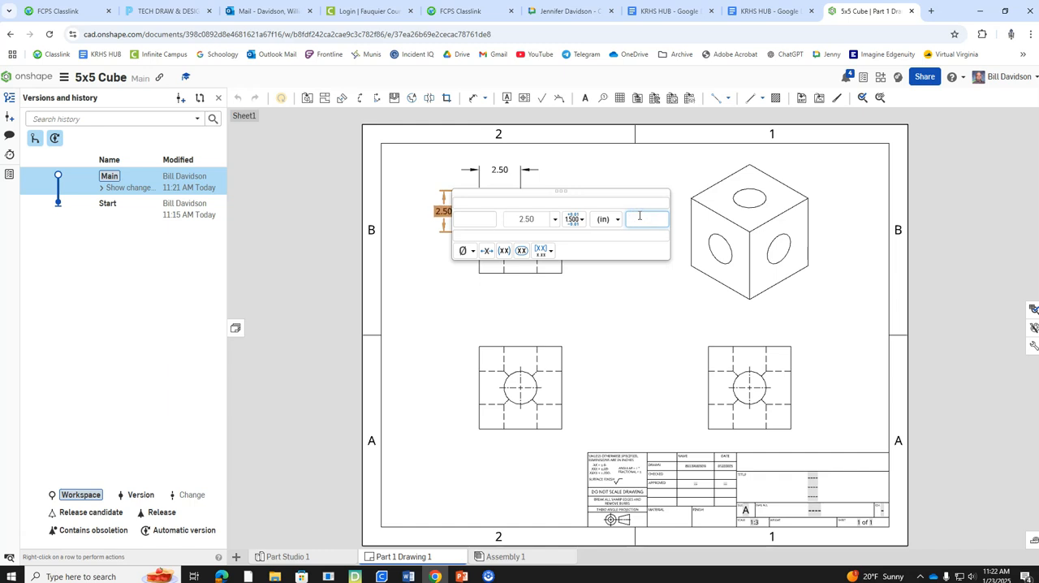
pyautogui.write('TYP')
pyautogui.click(500, 172)
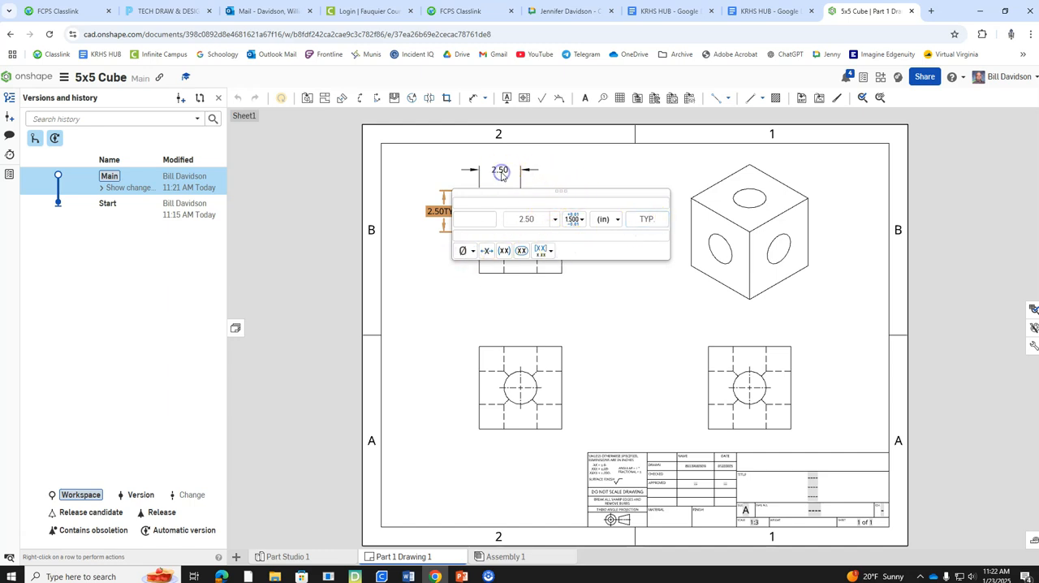
pyautogui.click(600, 289)
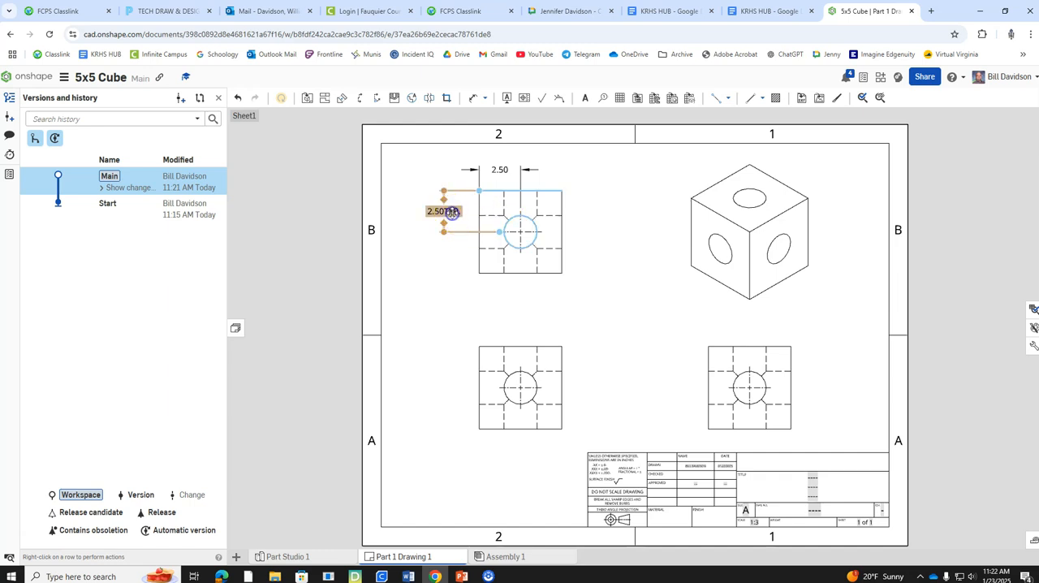
pyautogui.click(452, 212)
pyautogui.click(660, 219)
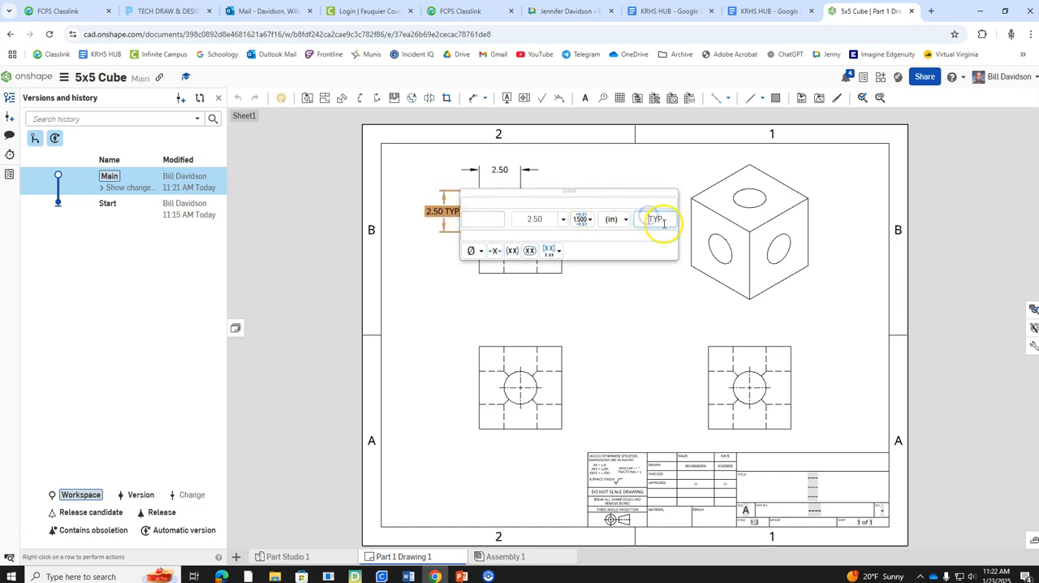
pyautogui.click(630, 287)
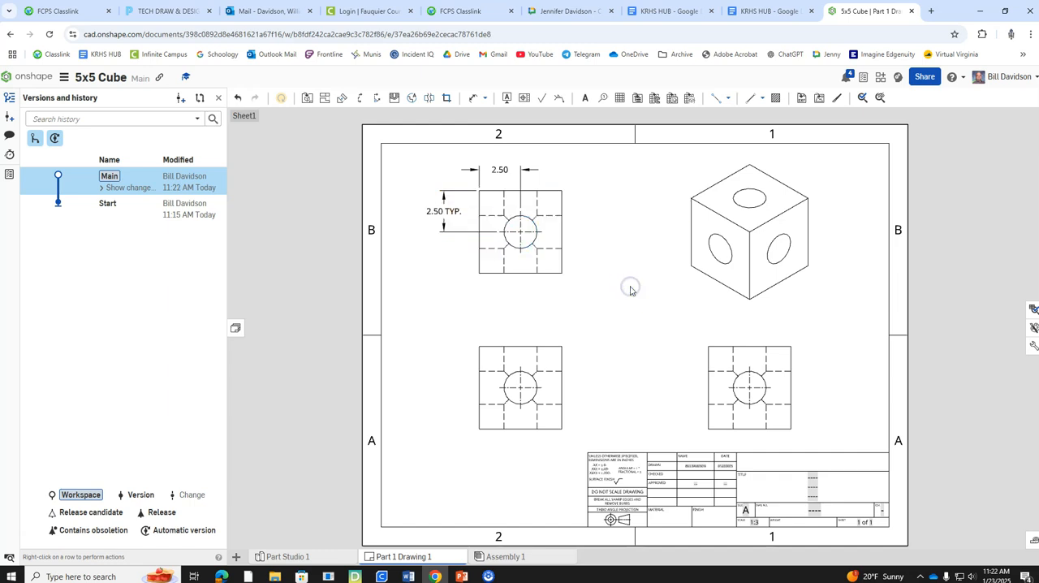
# Step: Add the text TYP. below the value of the top view's horizontal hole-position dimension
pyautogui.click(509, 178)
pyautogui.click(595, 195)
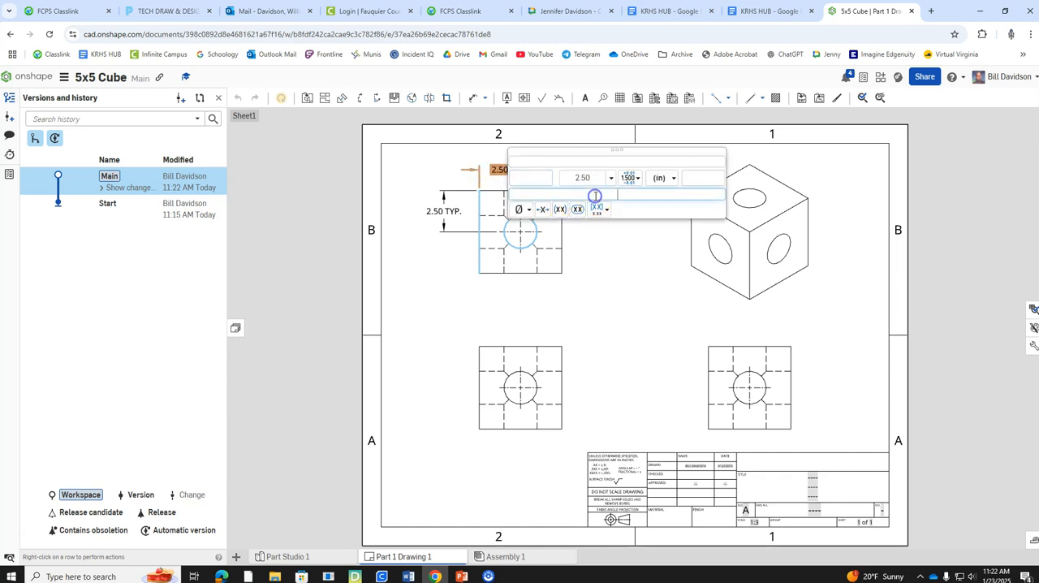
pyautogui.write('TYP.')
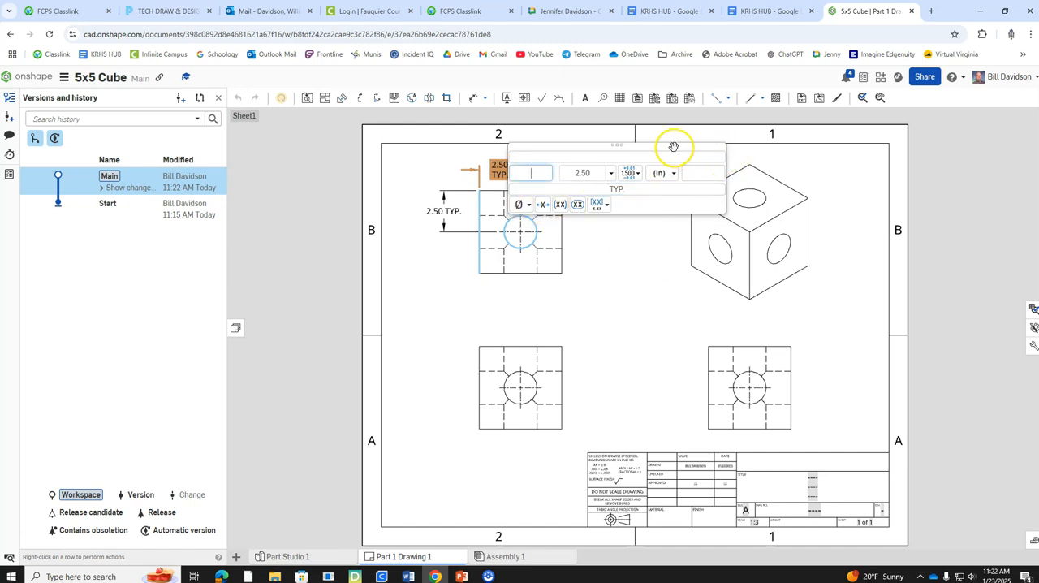
pyautogui.click(454, 162)
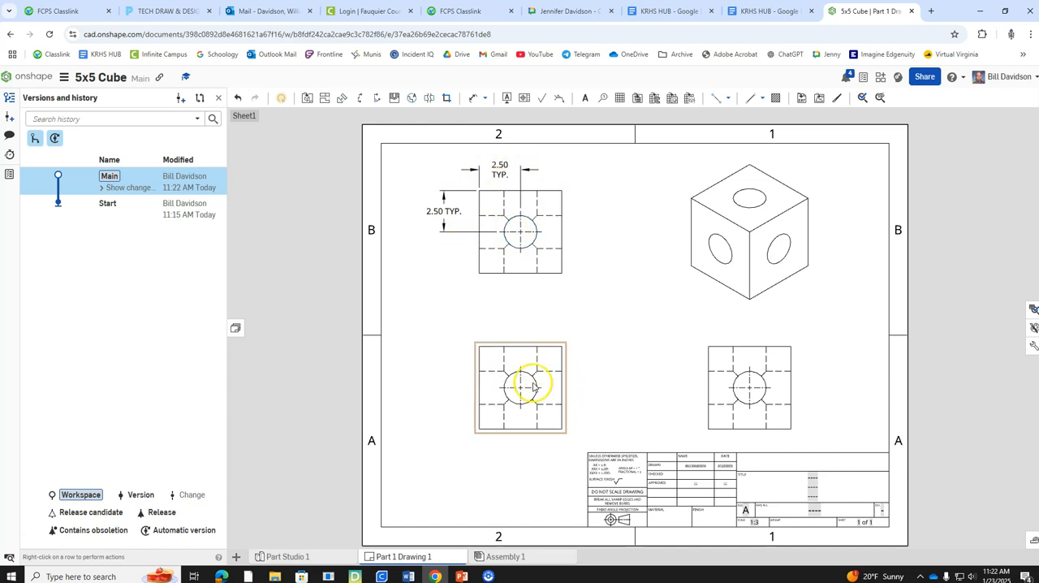
# Step: Dimension the overall width and height of the cube in the front view
pyautogui.click(474, 99)
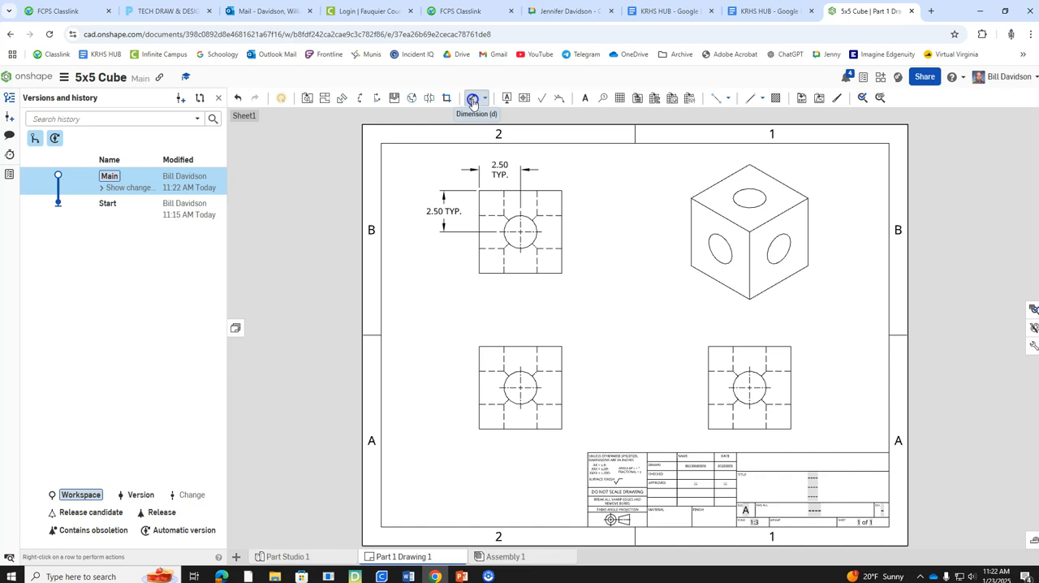
pyautogui.click(494, 347)
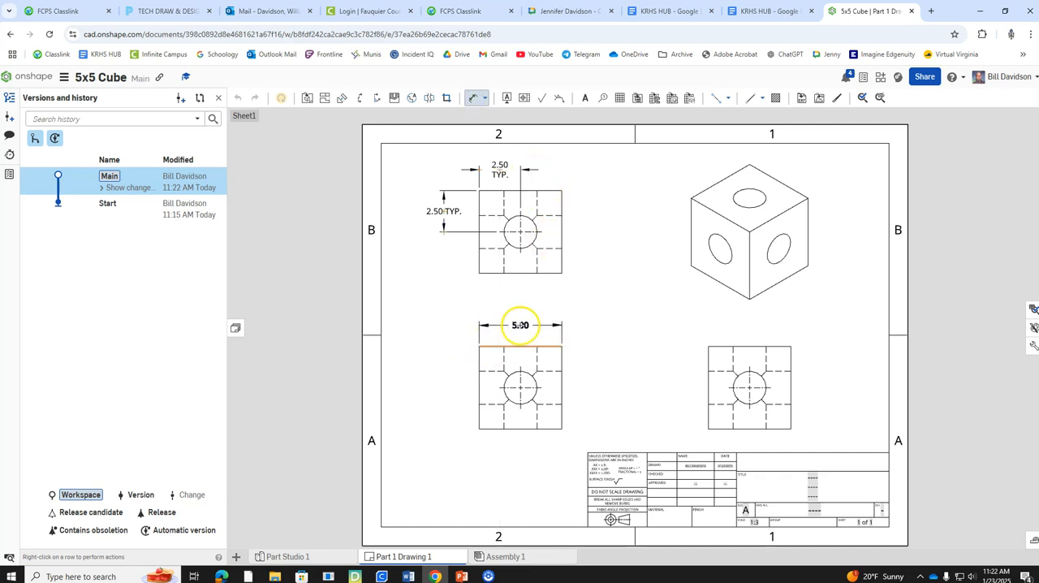
pyautogui.click(520, 322)
pyautogui.click(479, 382)
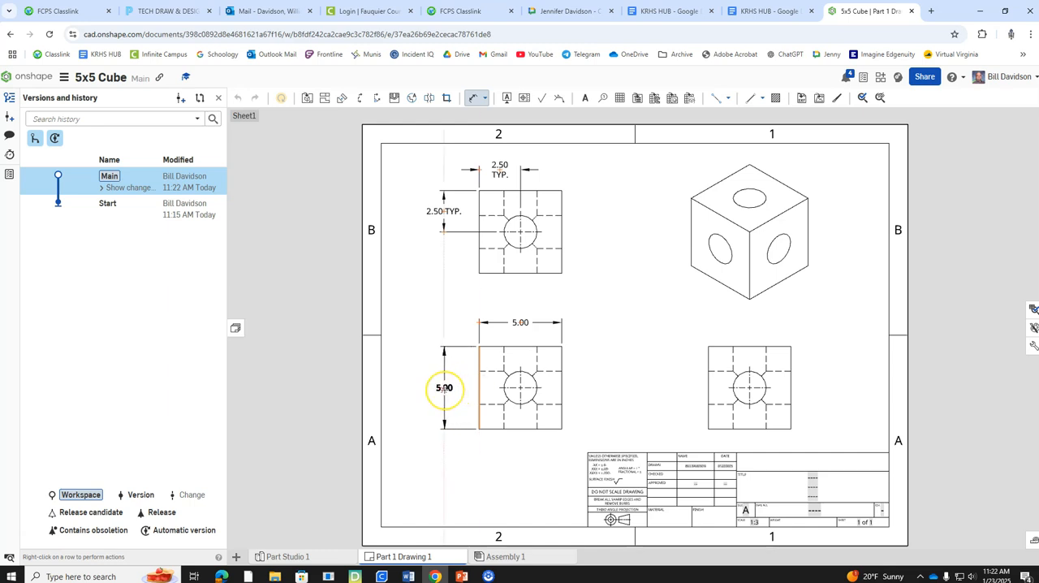
pyautogui.click(444, 387)
# Step: Dimension the overall width of the cube above the right view, and leave the Dimension tool
pyautogui.click(751, 347)
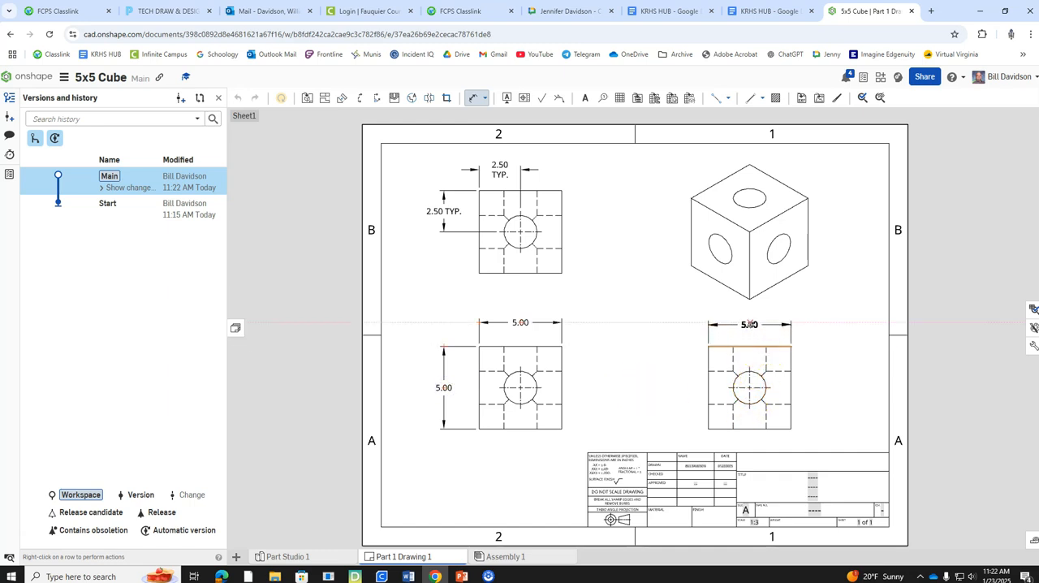
pyautogui.click(749, 324)
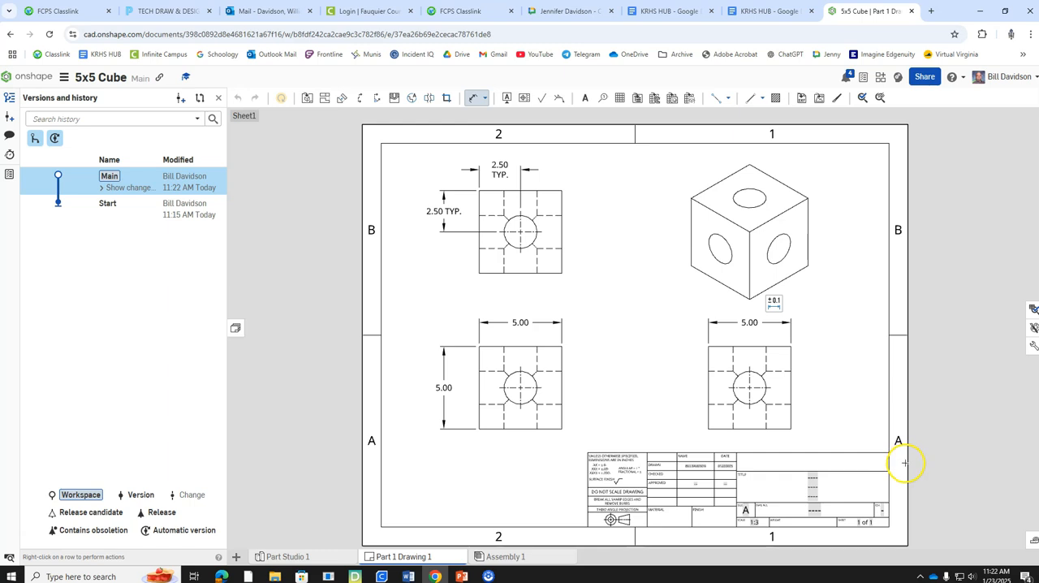
pyautogui.press('Escape')
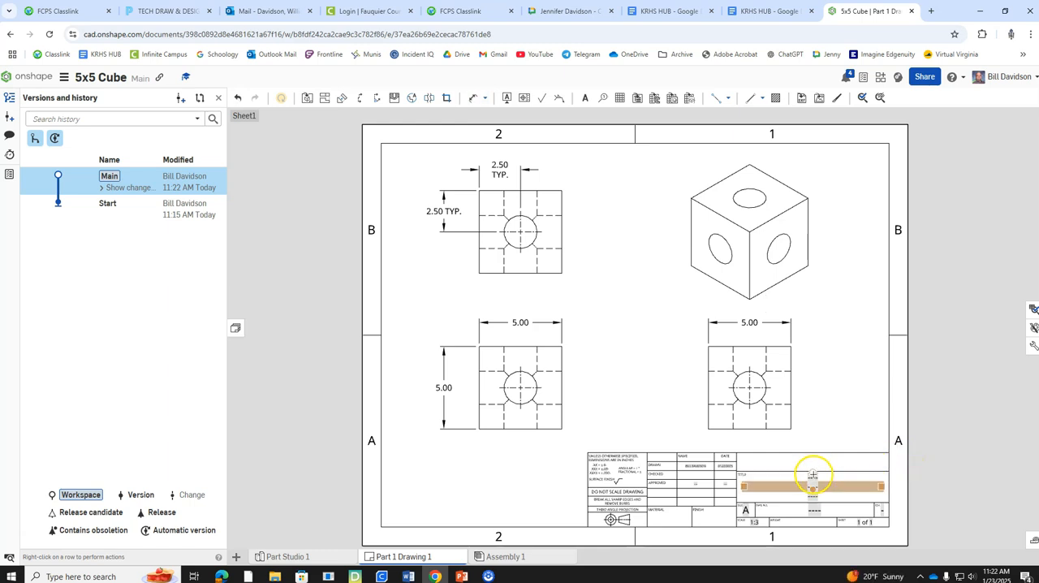
# Step: Fill in the title block with the title 5X5 CUBE and the drawing number 5X5
pyautogui.doubleClick(812, 479)
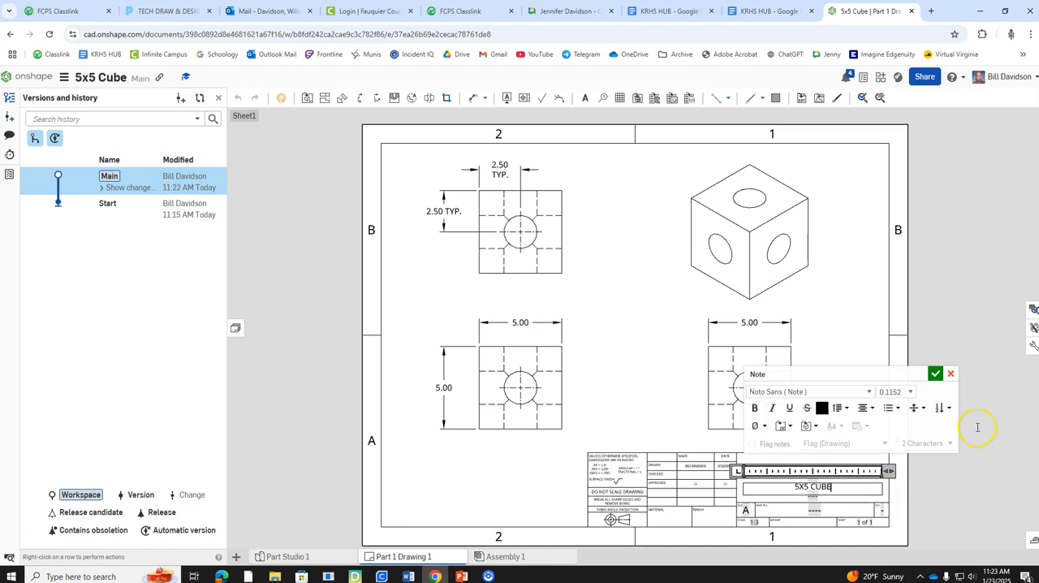
pyautogui.click(935, 374)
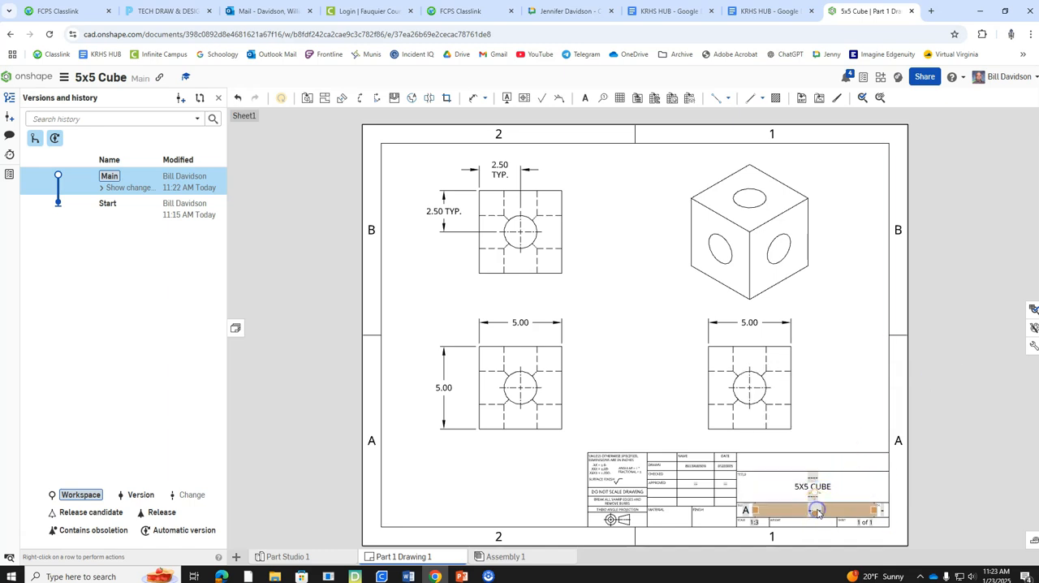
pyautogui.doubleClick(817, 511)
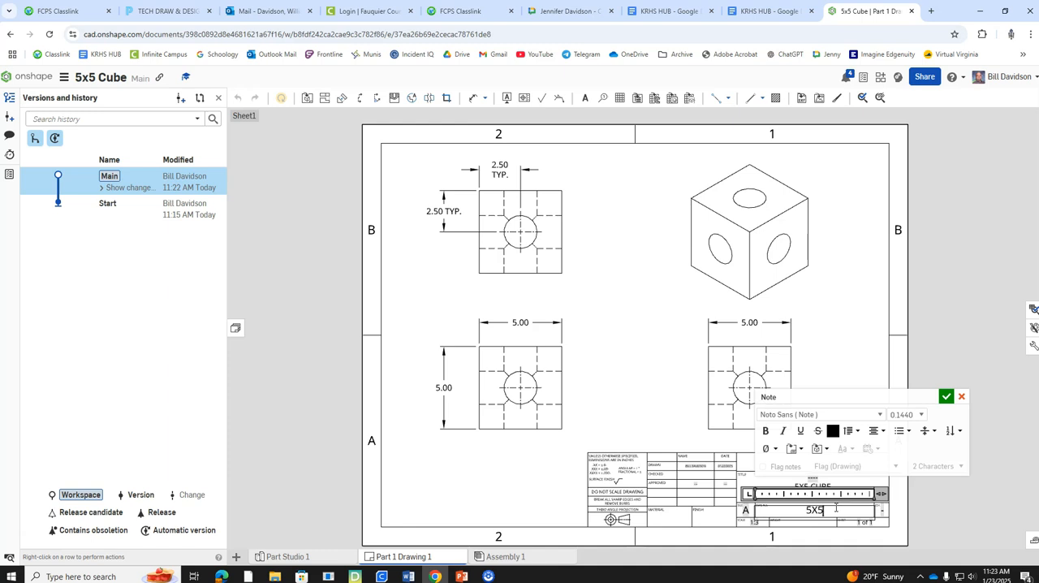
pyautogui.click(944, 396)
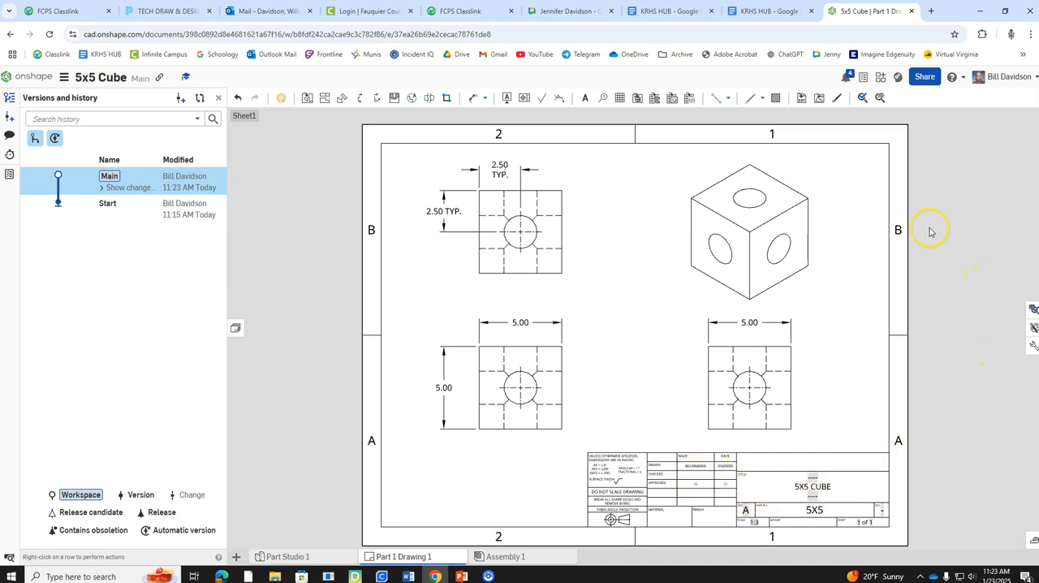
pyautogui.rightClick(310, 196)
pyautogui.click(282, 199)
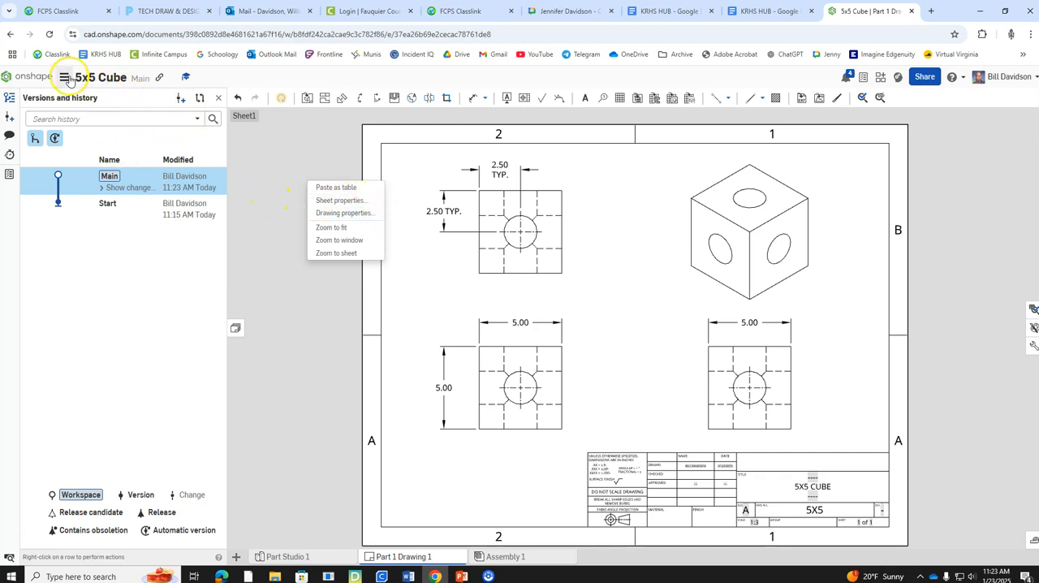
pyautogui.rightClick(844, 235)
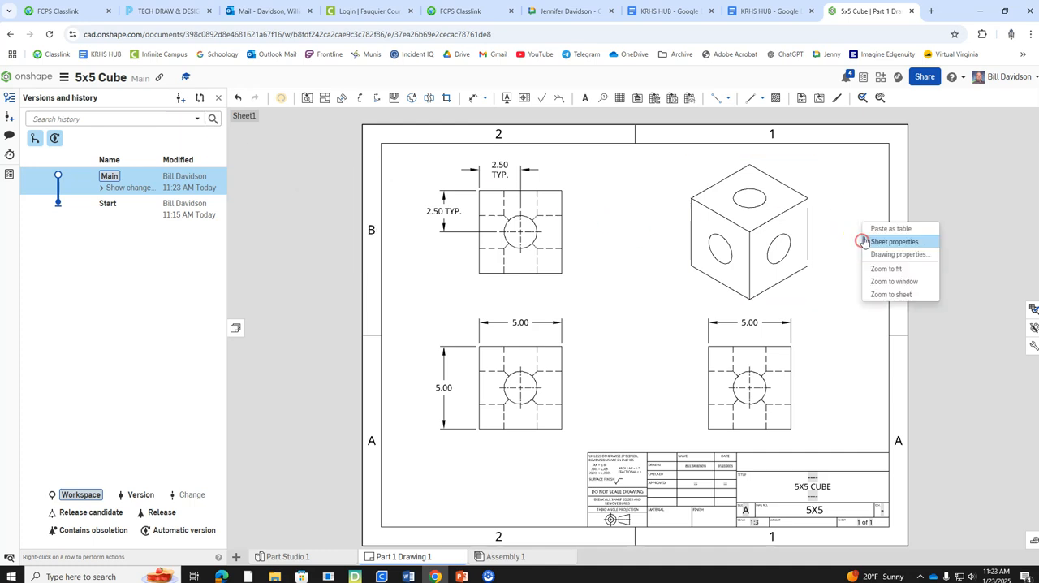
pyautogui.click(955, 210)
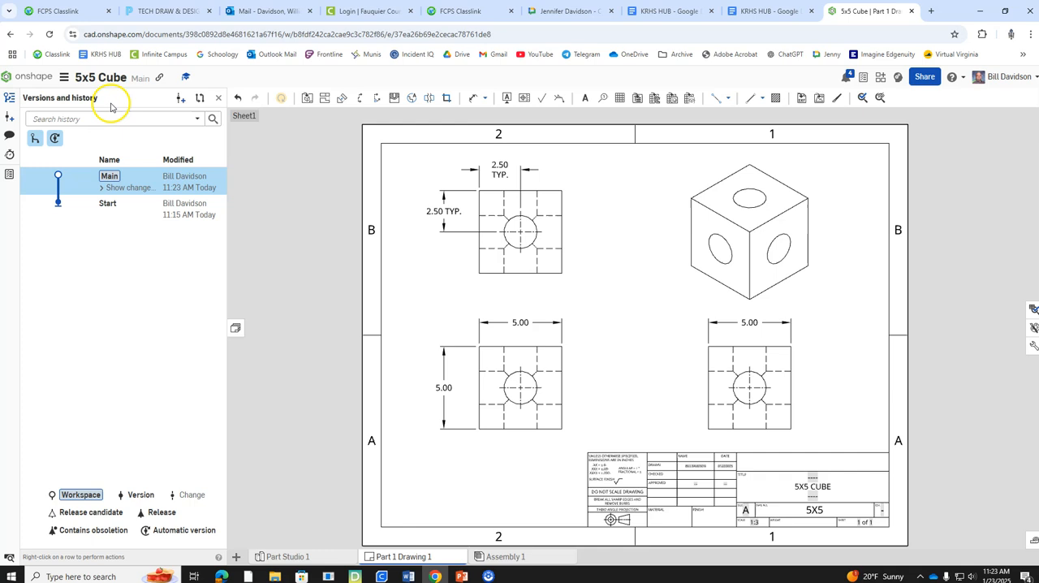
# Step: Open the drawing as a printable PDF, start printing it from Adobe Acrobat, and return to the Onshape drawing
pyautogui.click(68, 82)
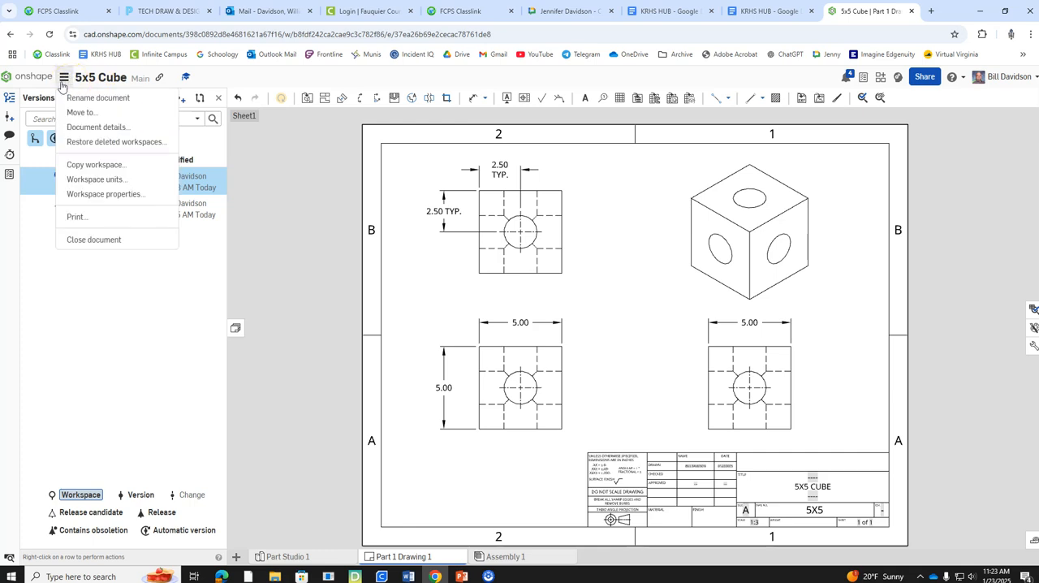
pyautogui.click(76, 218)
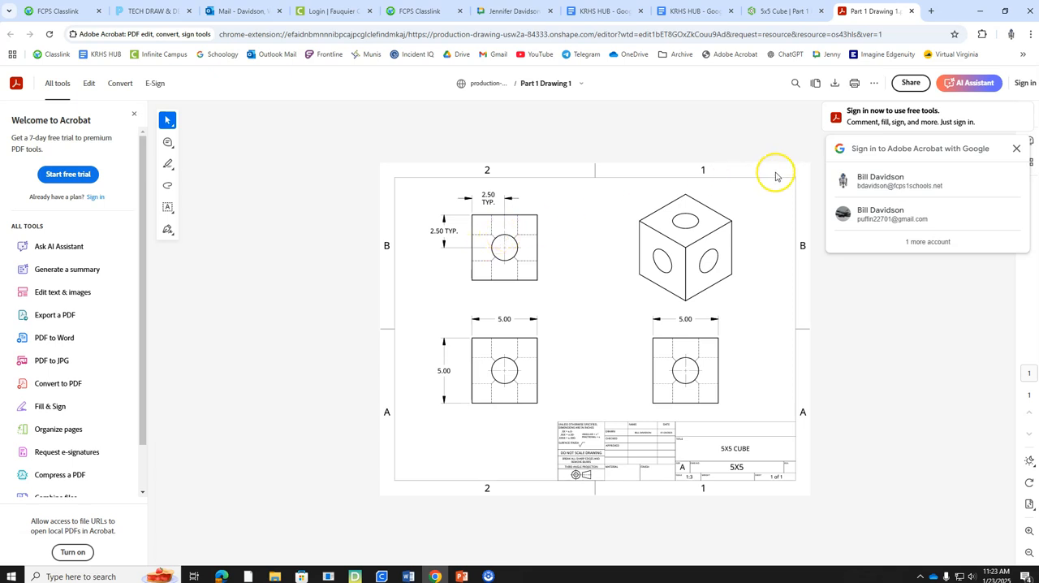
pyautogui.click(855, 86)
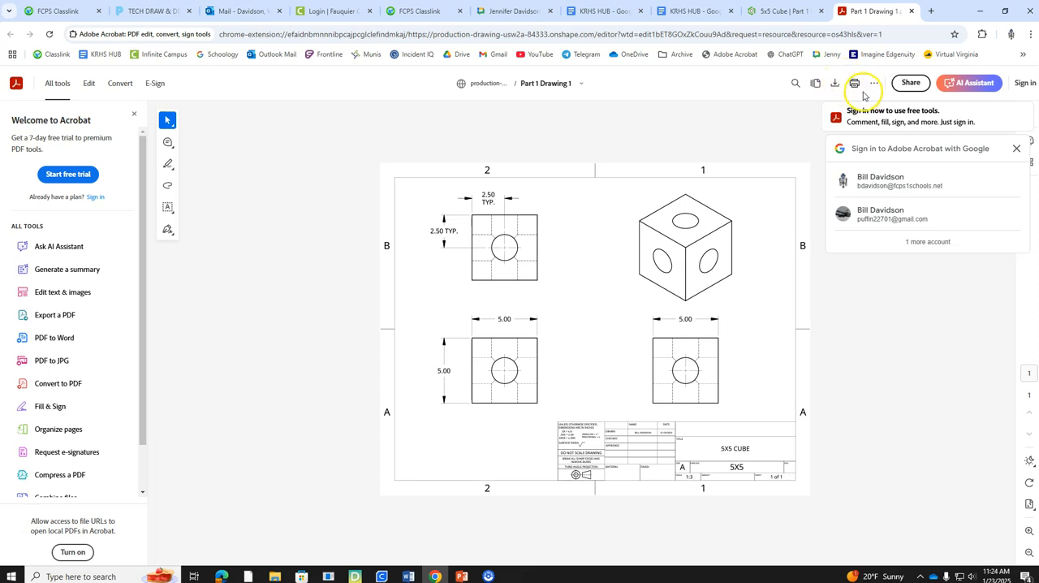
pyautogui.click(792, 12)
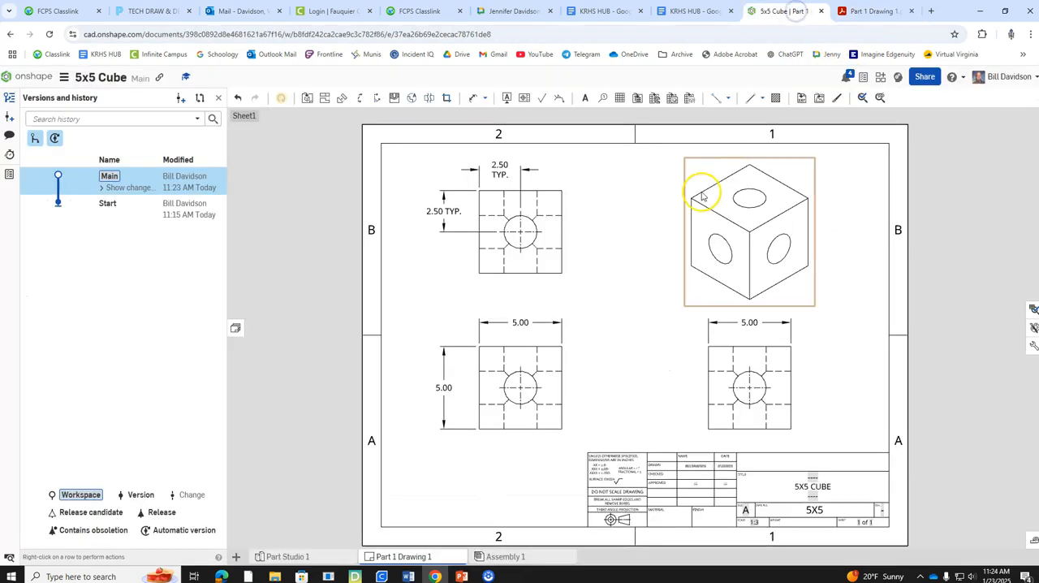